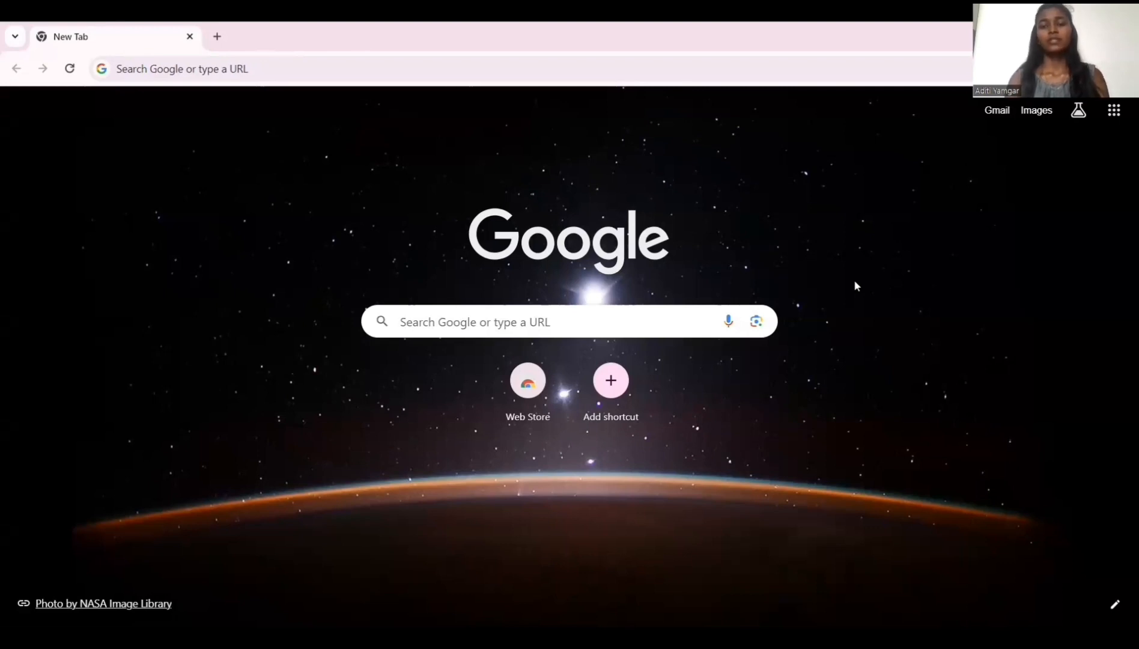
Search Google for the AWS Management Console, open its page, and sign in to the console.
left_click(646, 313)
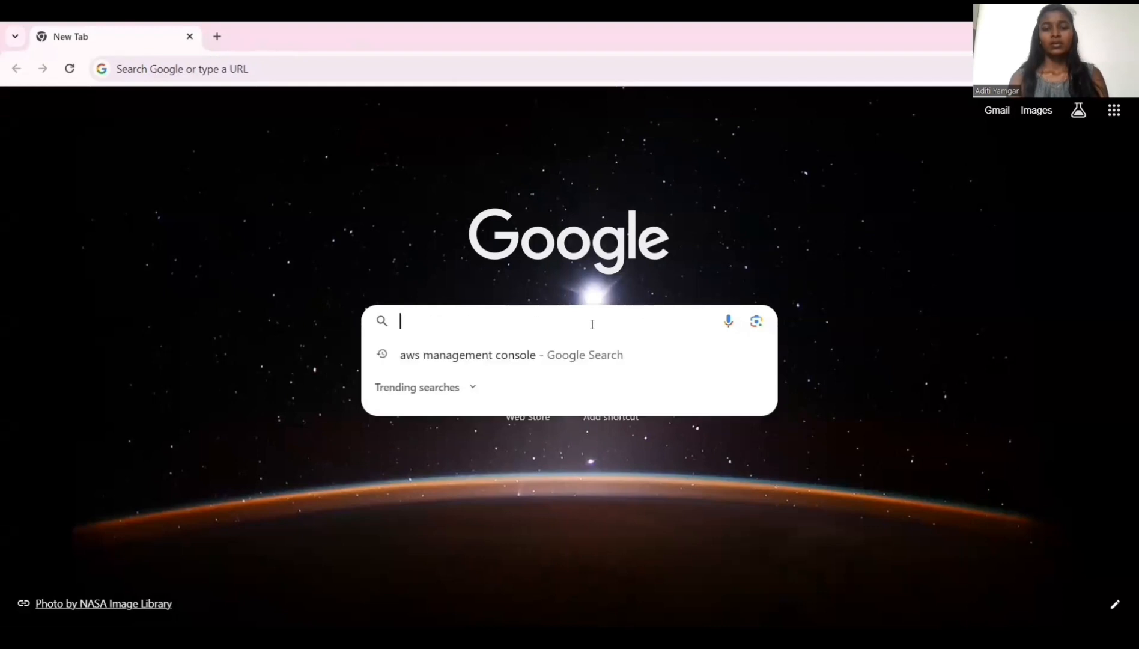
left_click(502, 355)
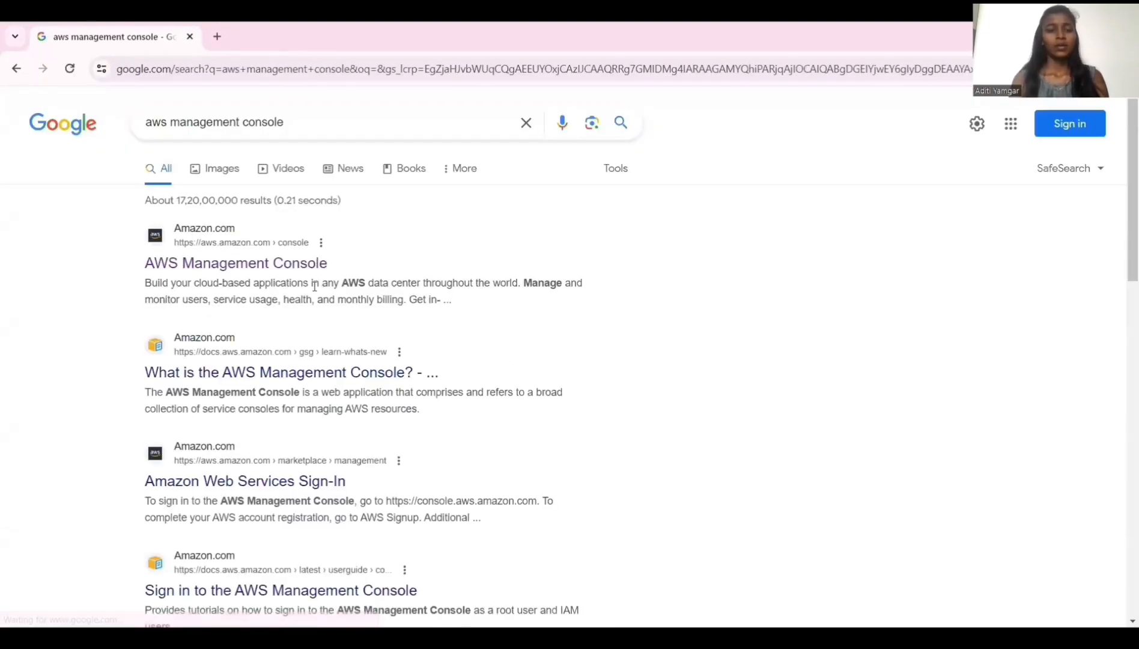
left_click(239, 264)
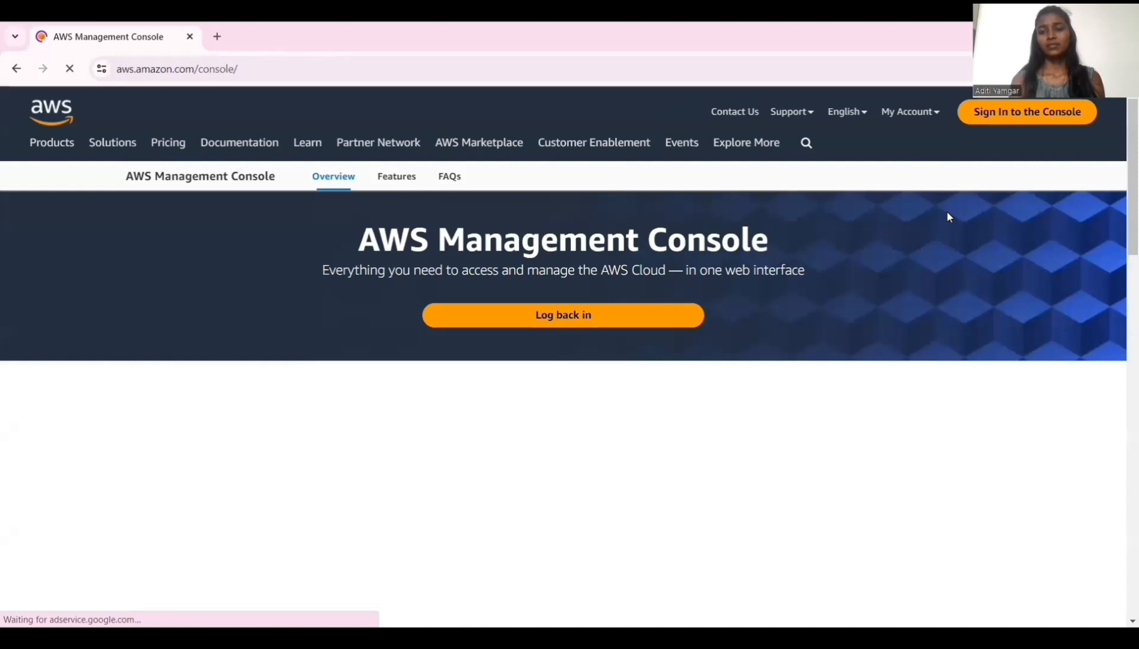
left_click(1040, 112)
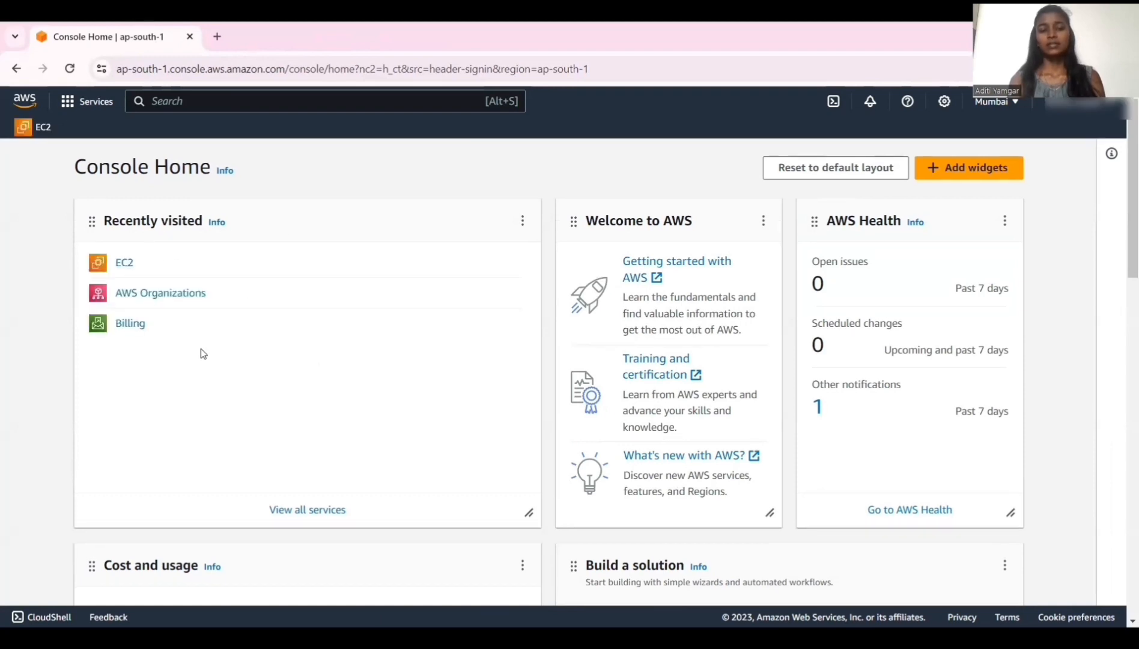
Search for the EC2 service, open its dashboard, and start launching a new instance.
left_click(287, 94)
type("ec2")
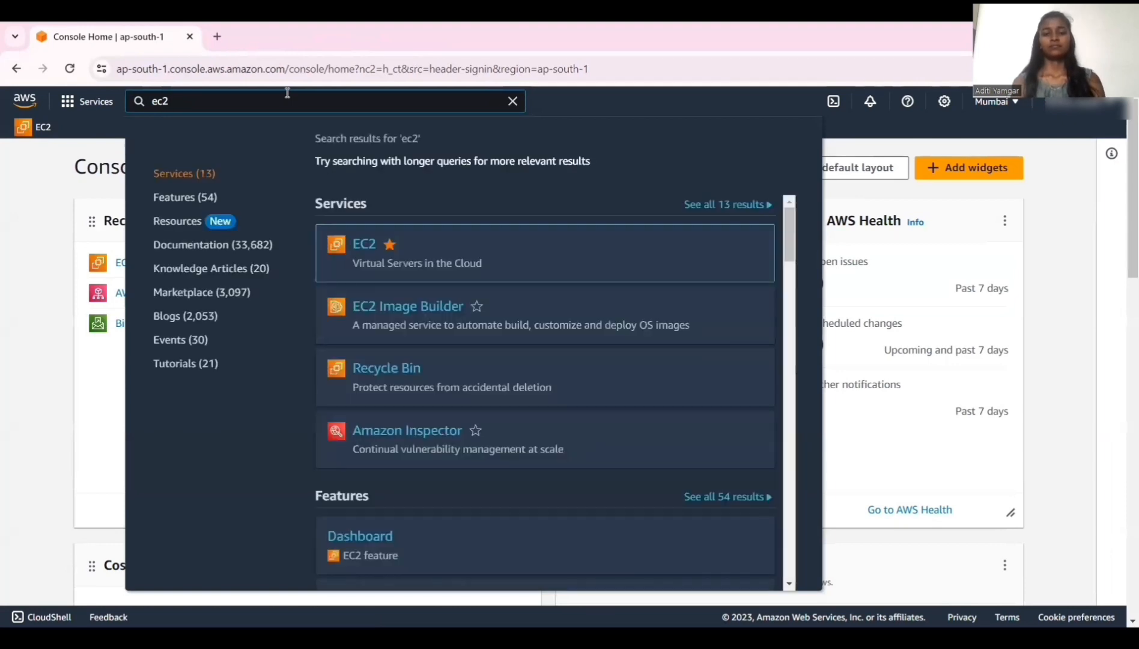
left_click(370, 246)
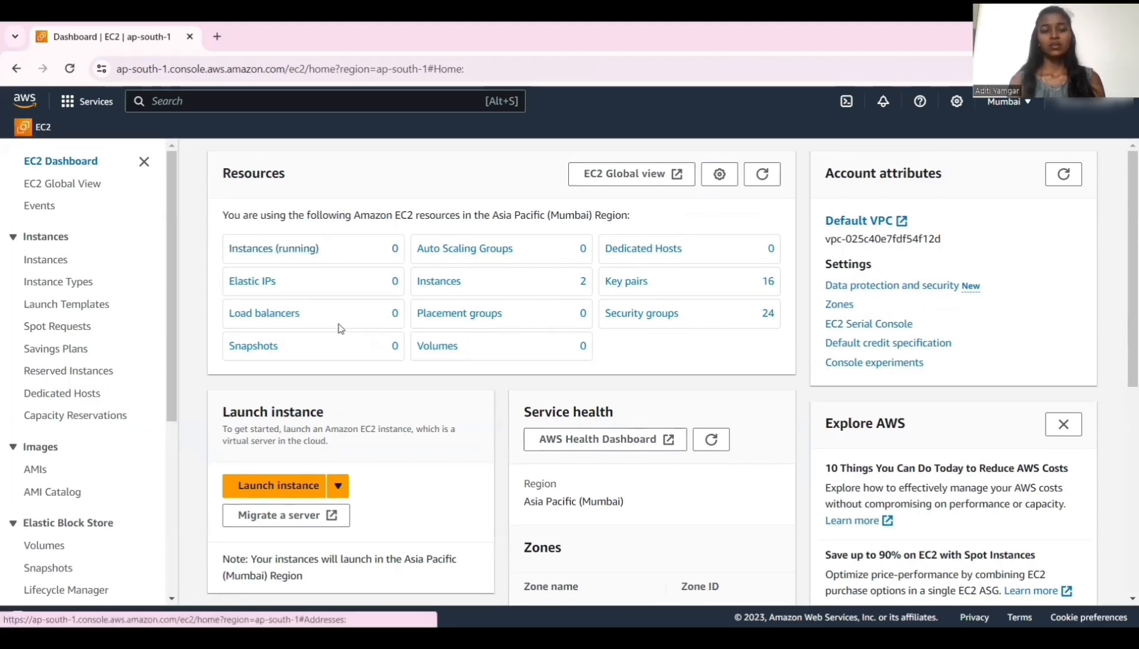
left_click(286, 486)
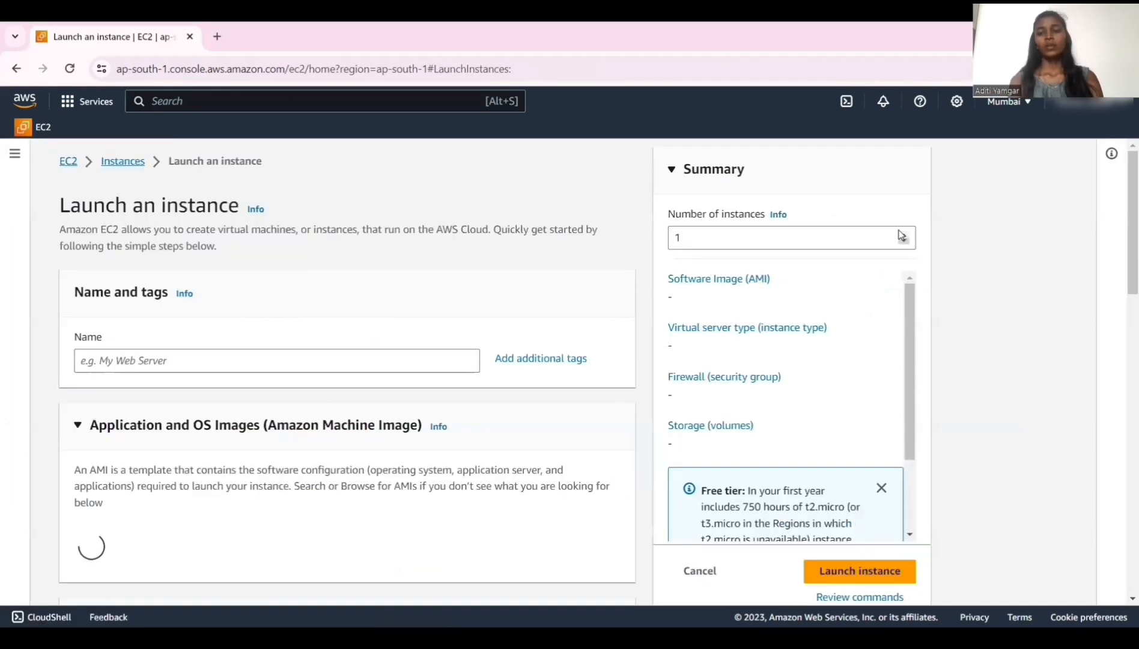
Keep the Mumbai region and name the new instance oe_0.
left_click(1001, 104)
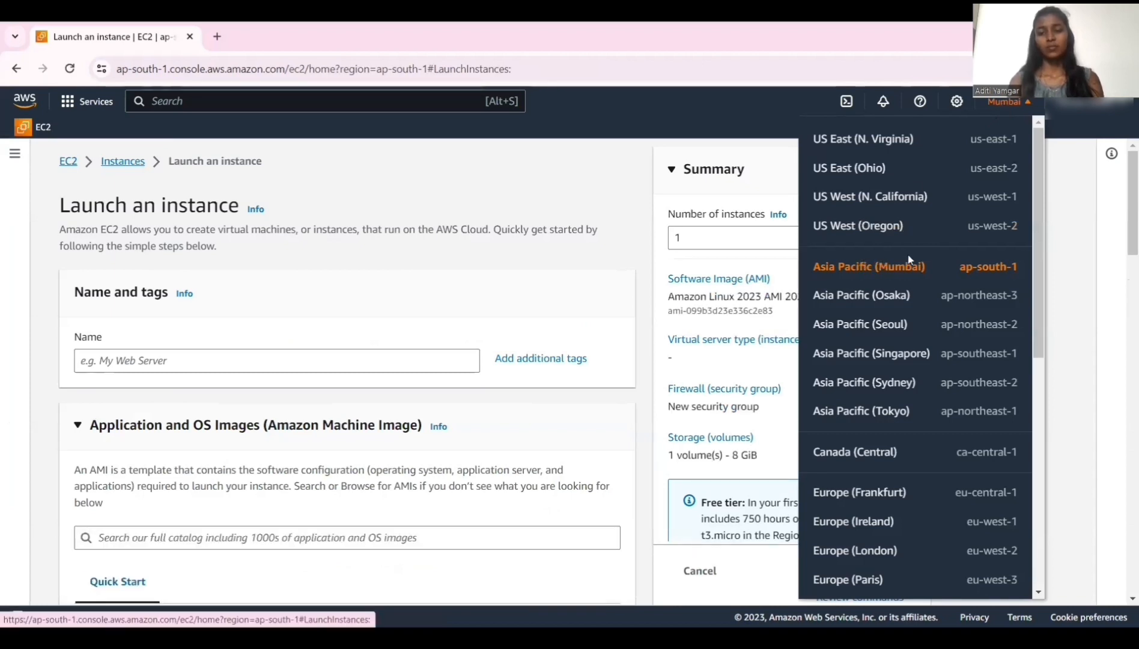
left_click(1013, 107)
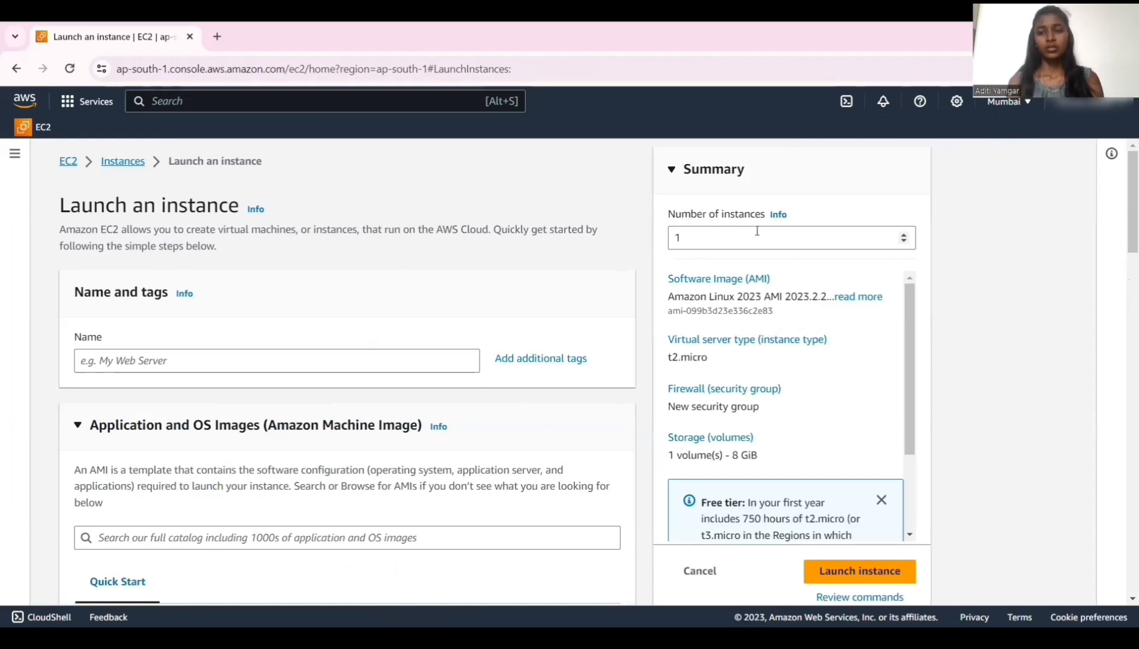
left_click(171, 362)
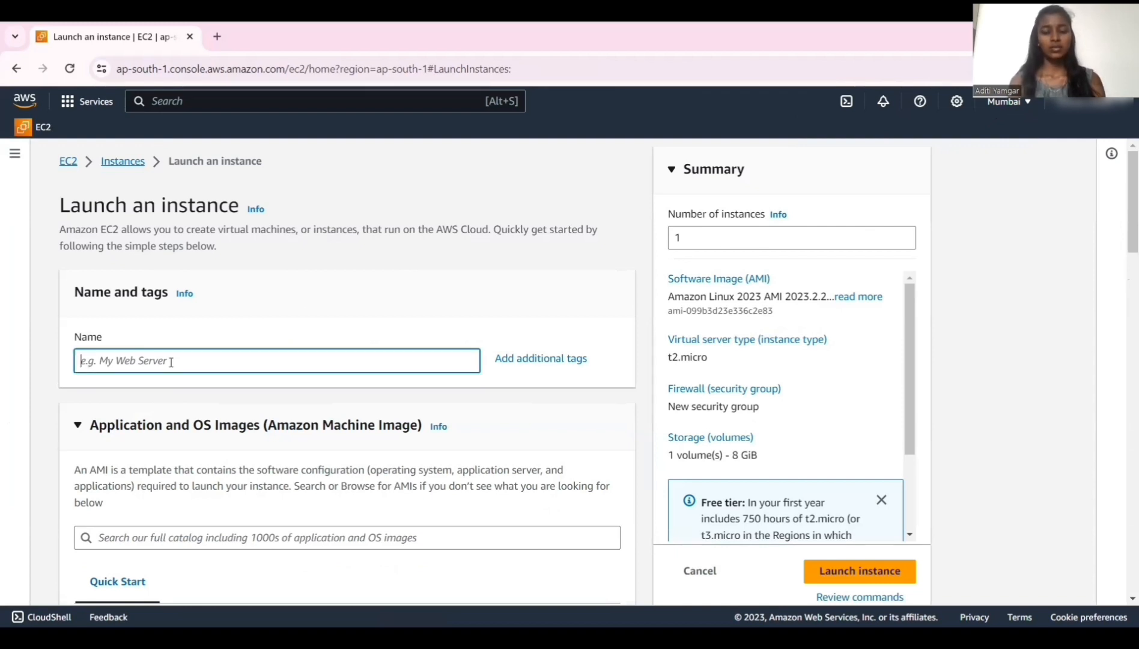
type("oe ")
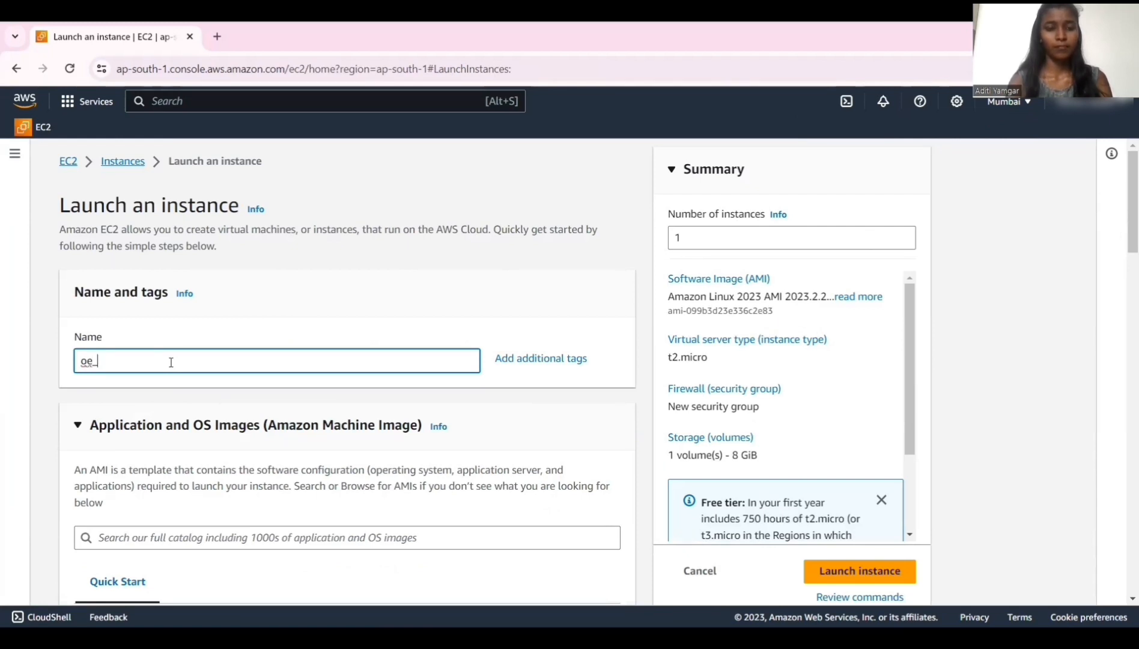
type("0")
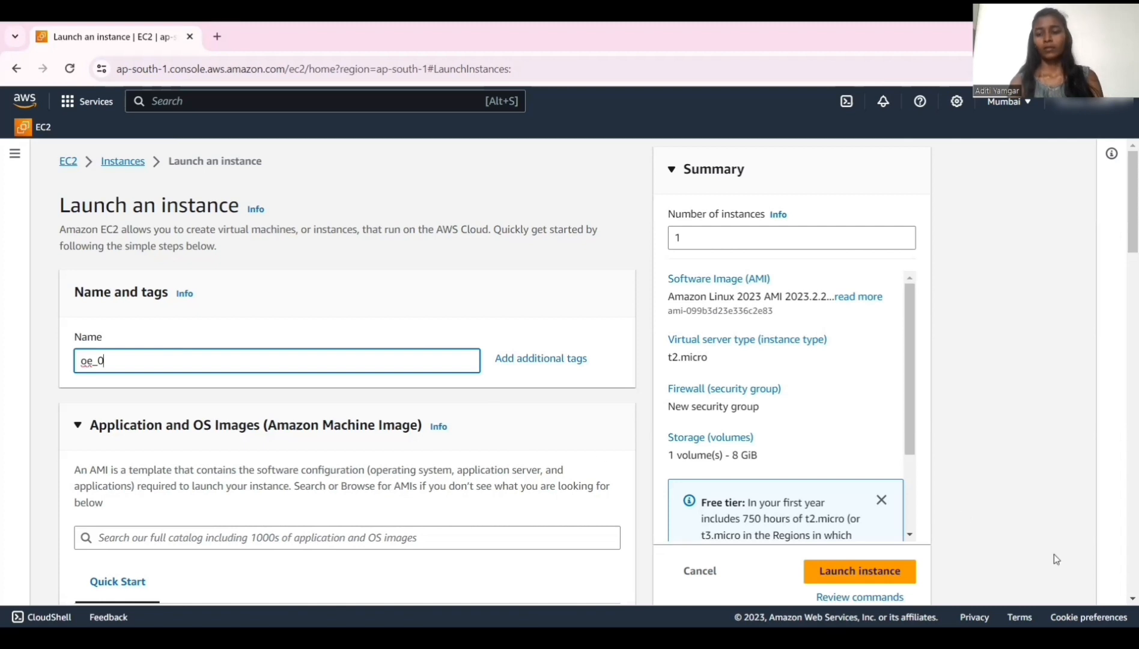
Choose the Windows quick-start image, Microsoft Windows Server 2022 Base, for the instance.
scroll(1121, 600, "down", 4)
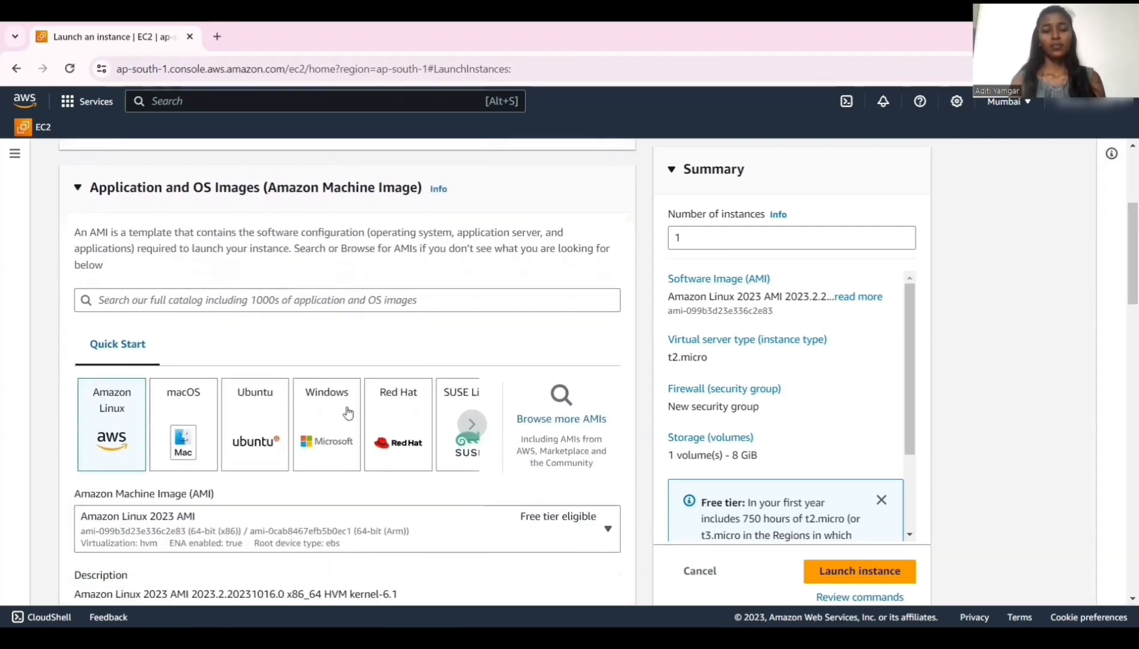
left_click(313, 432)
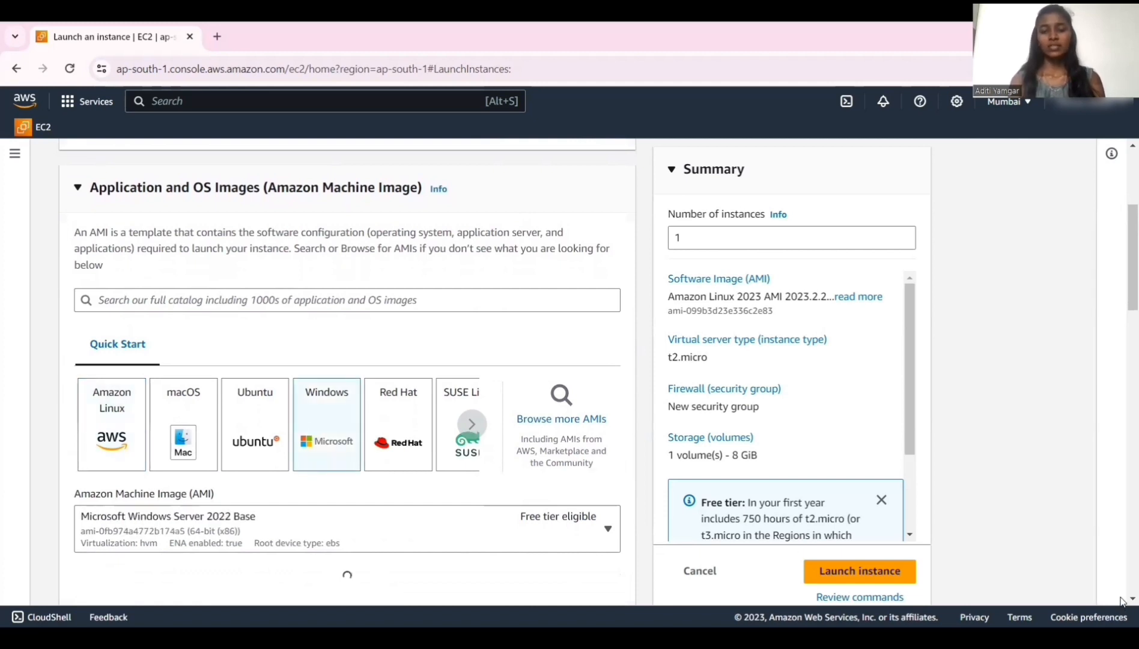
scroll(1120, 601, "down", 2)
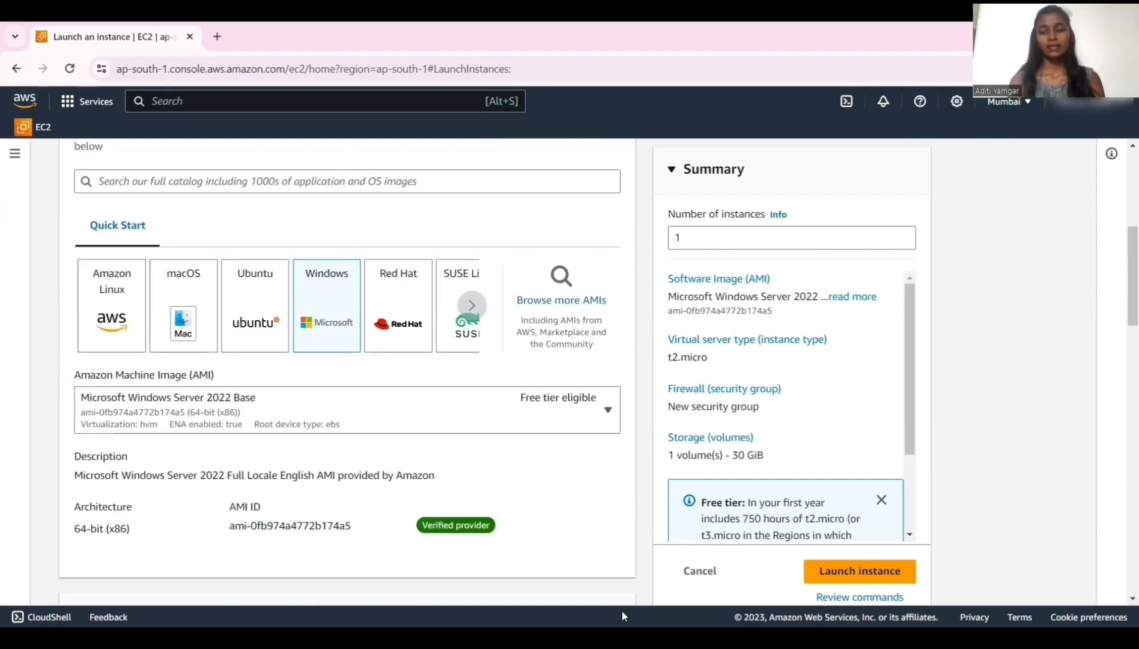
left_click(1121, 598)
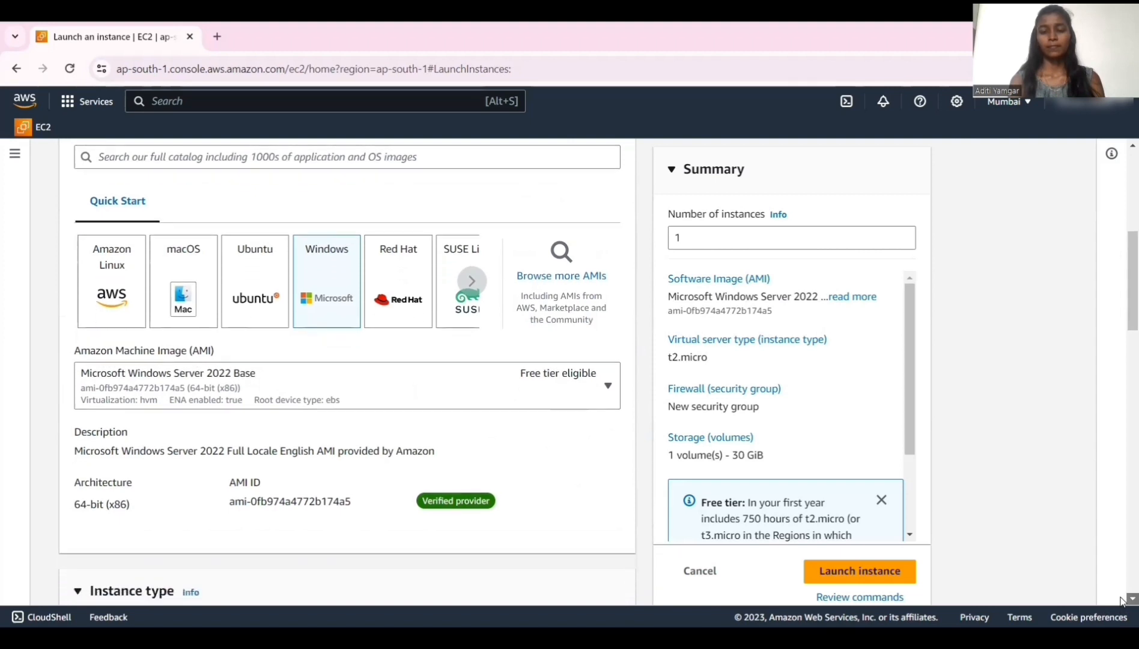
Create a new RSA key pair named adi_0 in .pem format for the instance.
scroll(1121, 599, "down", 5)
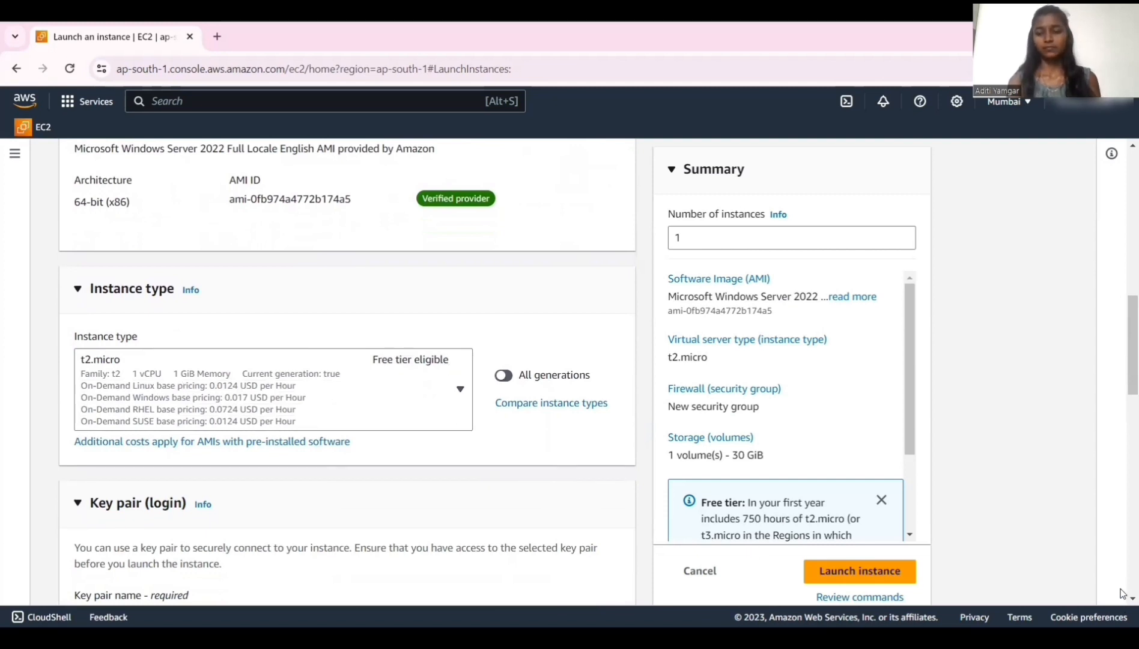
scroll(1120, 597, "down", 2)
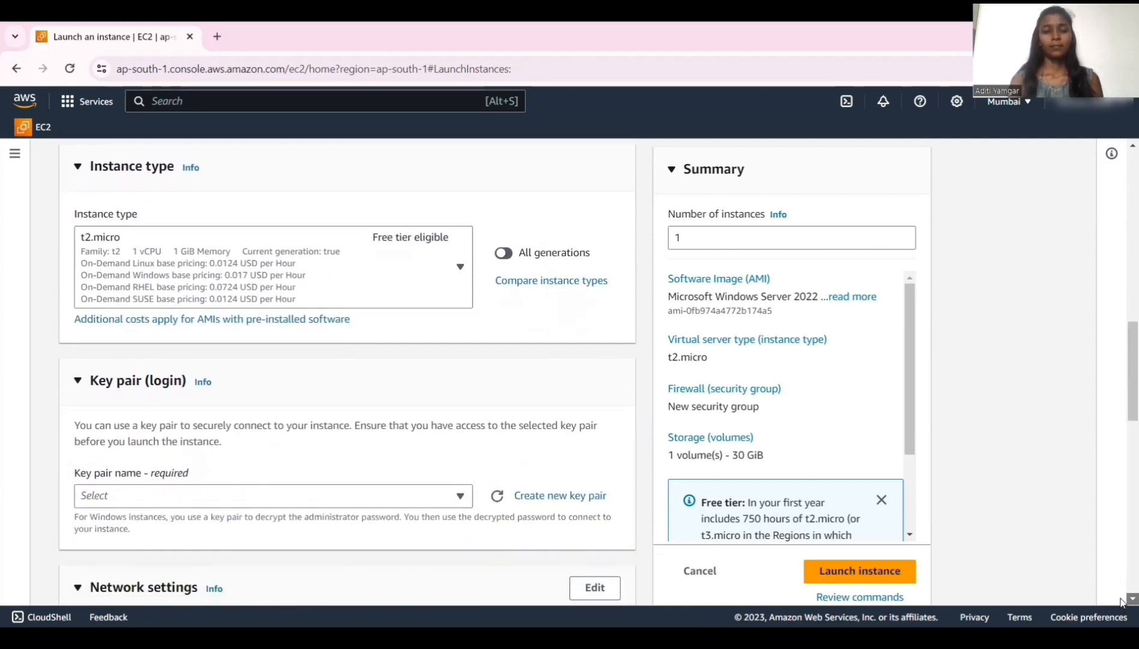
scroll(1120, 598, "down", 2)
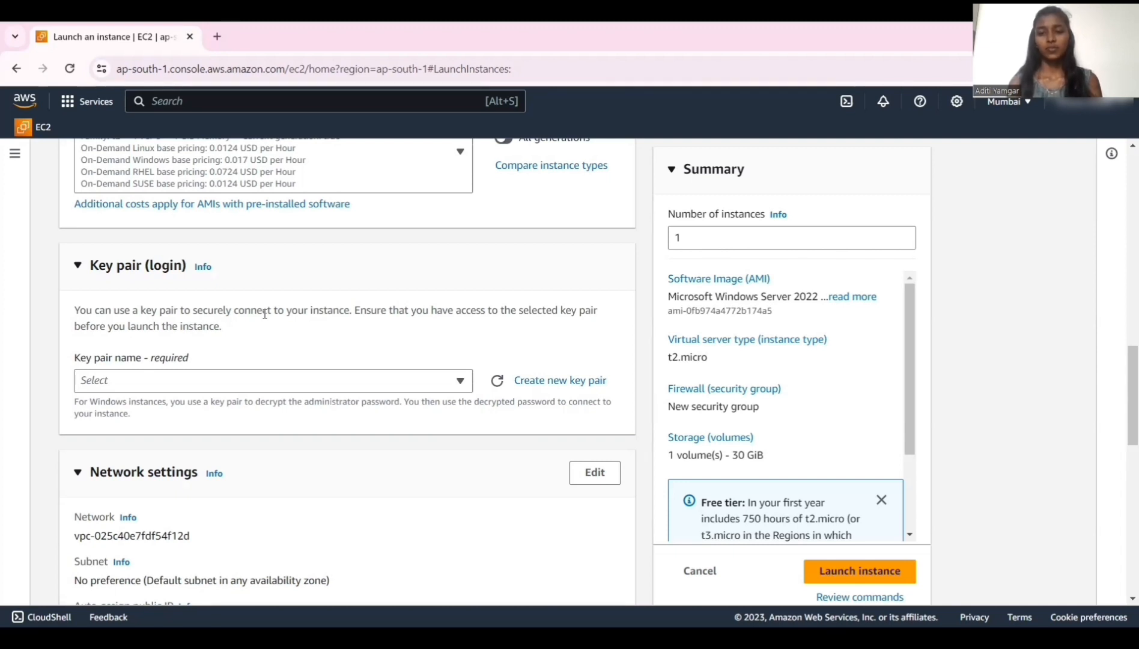
left_click(563, 379)
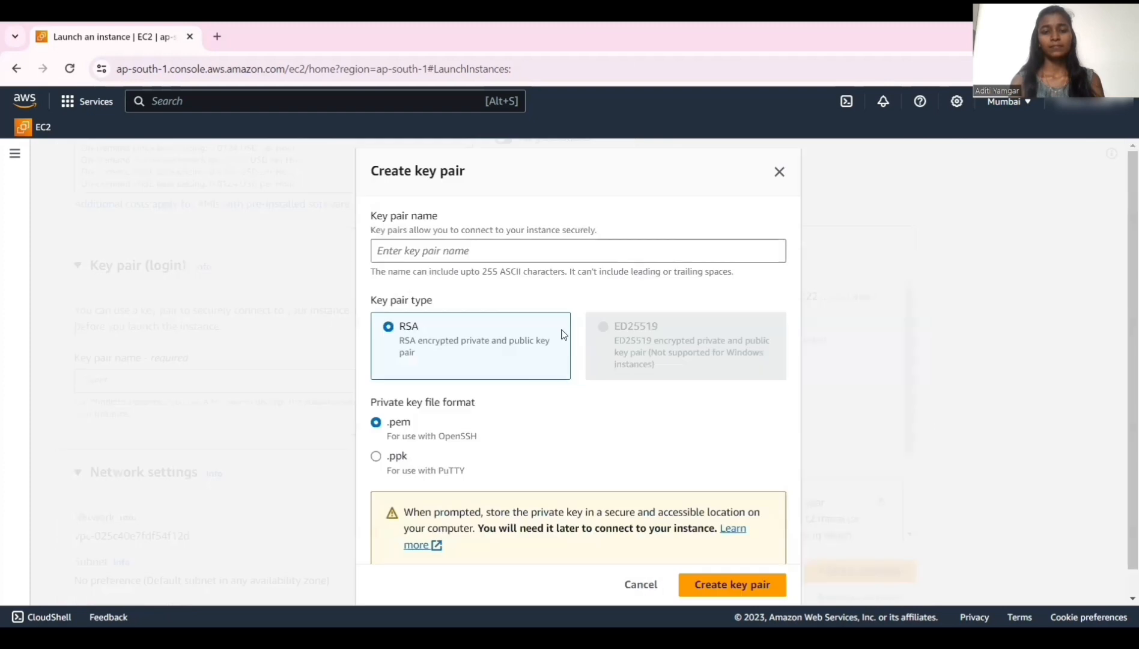
left_click(565, 251)
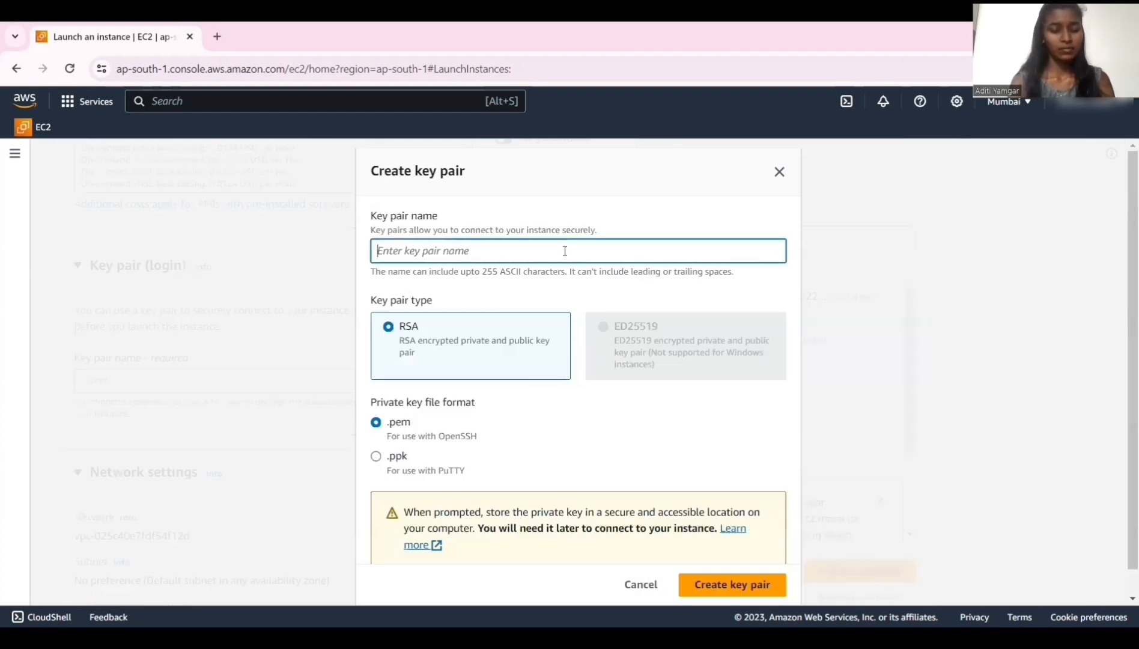
type("adi")
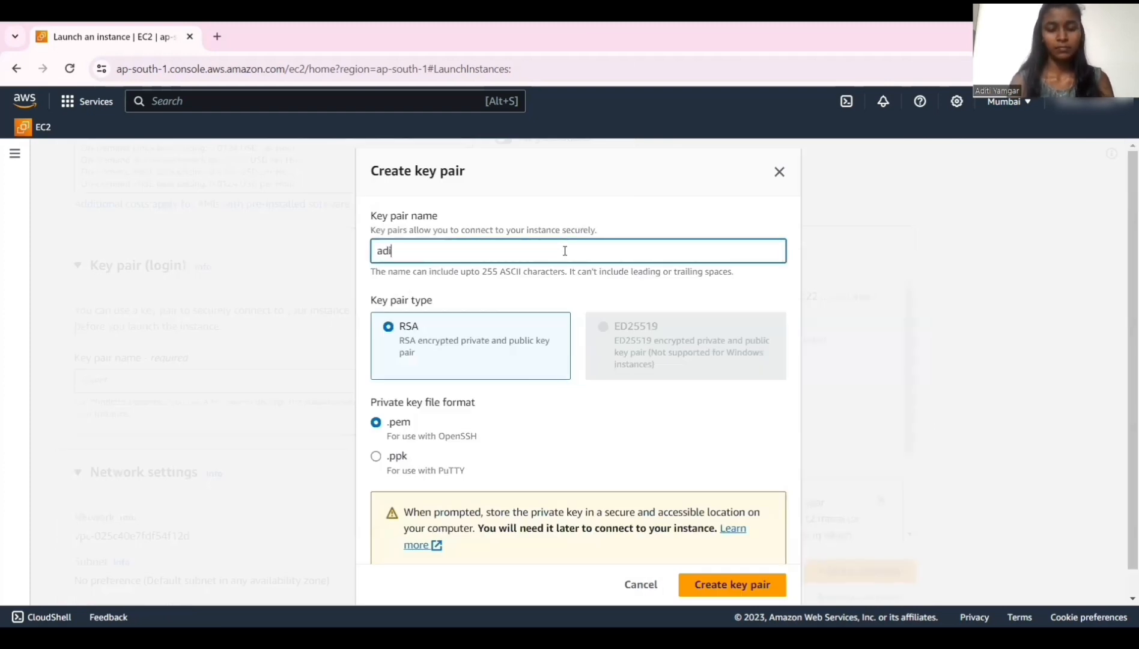
type("_0")
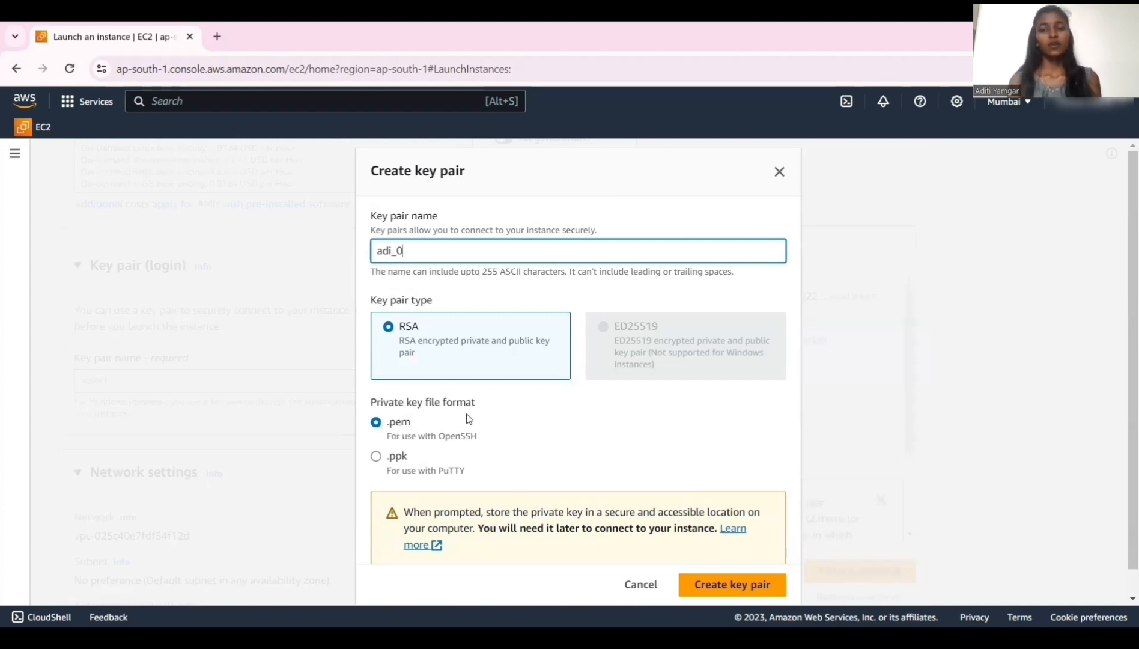
left_click(731, 585)
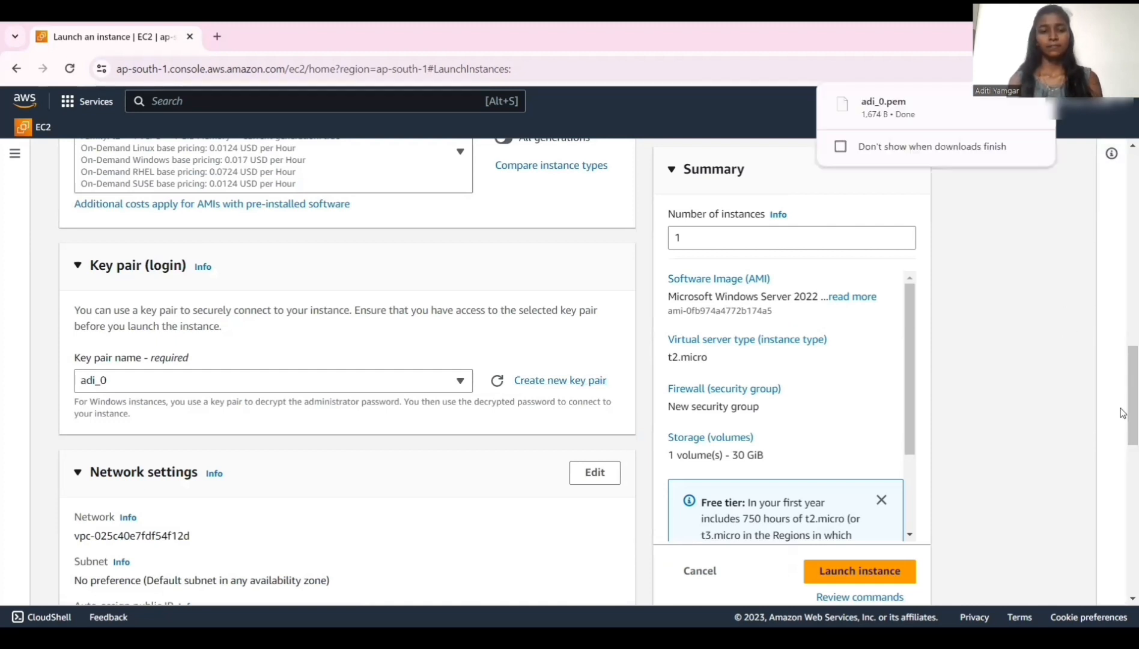
Keep RDP traffic allowed from Anywhere in the firewall settings and launch the instance.
scroll(1123, 448, "down", 4)
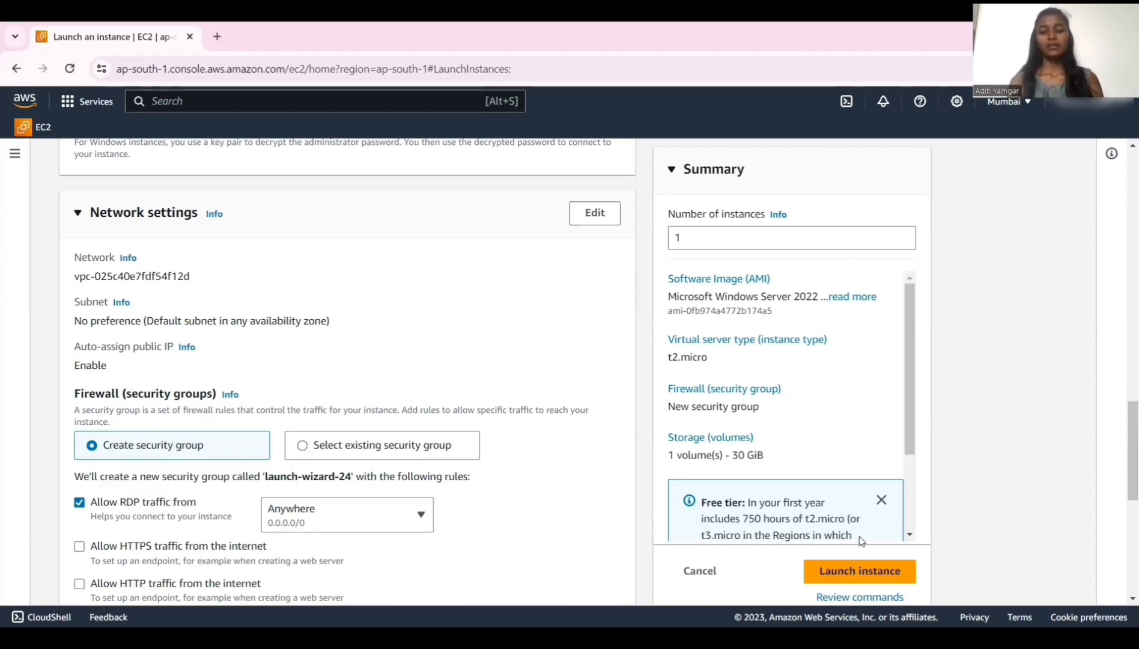
scroll(820, 470, "down", 2)
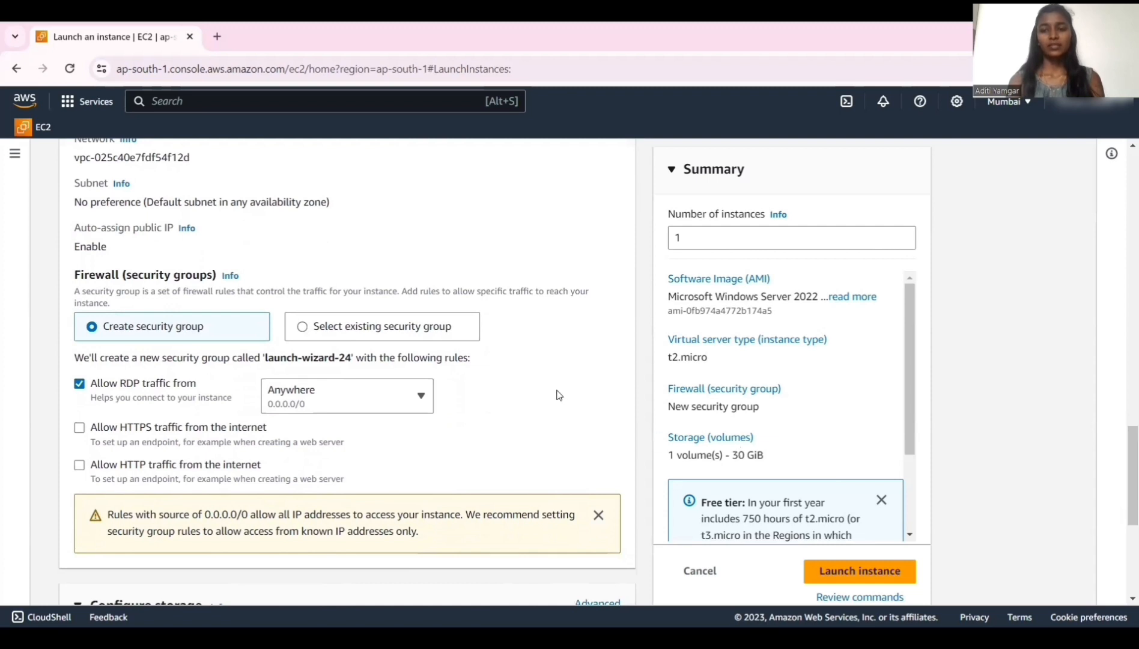
left_click(422, 397)
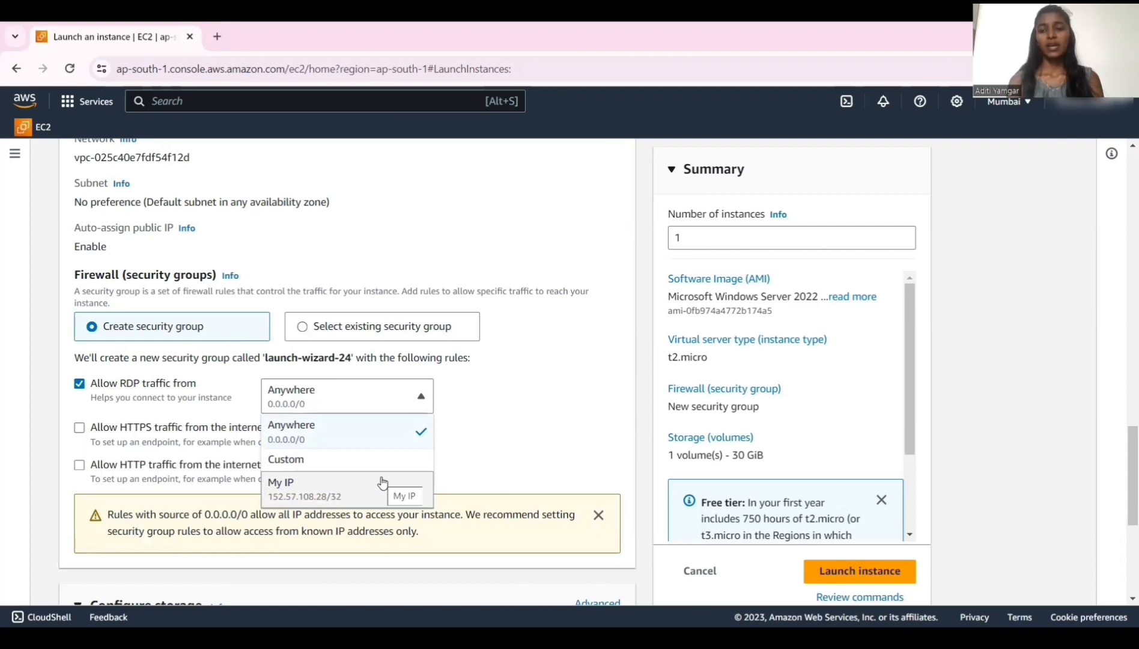
left_click(569, 439)
scroll(1122, 598, "down", 3)
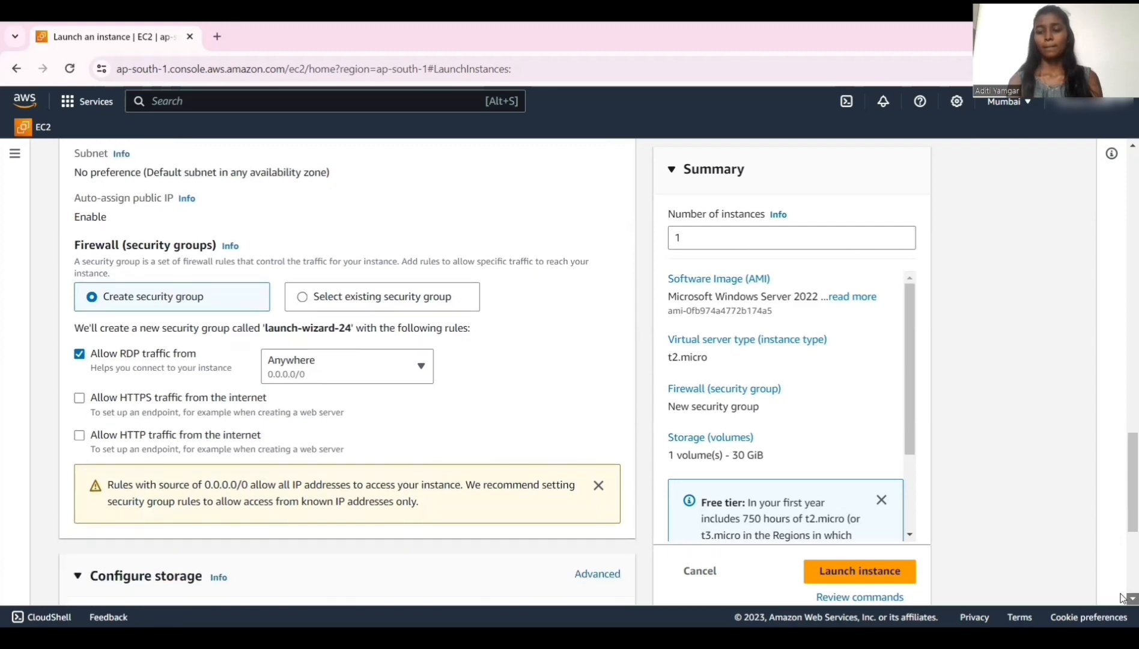
scroll(1120, 598, "down", 4)
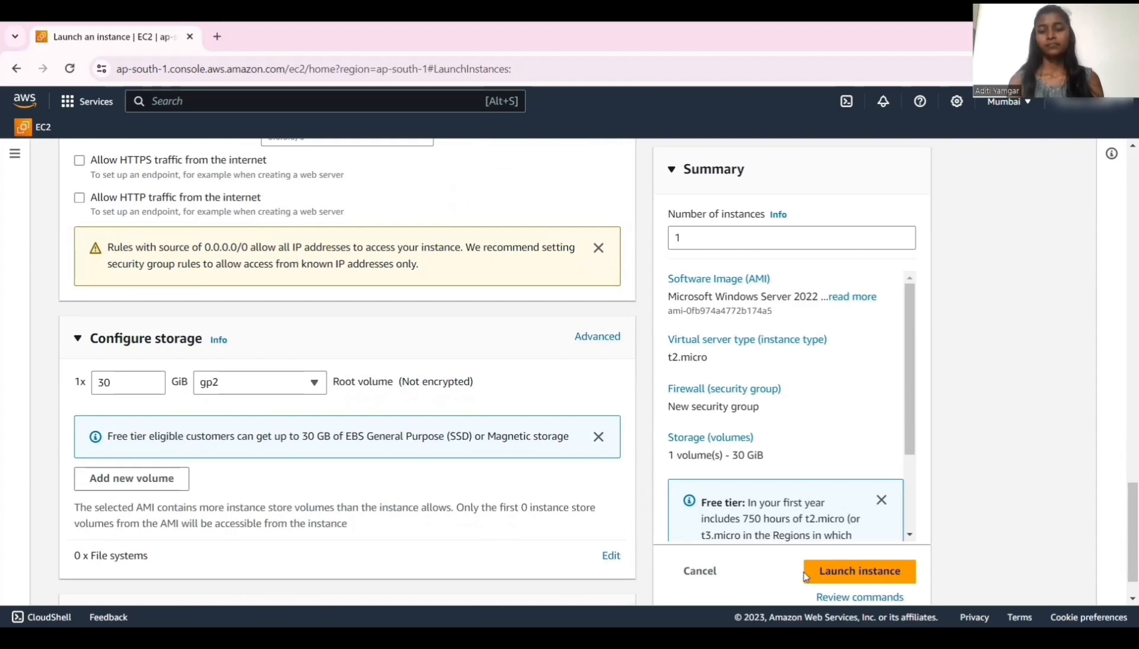
left_click(843, 575)
left_click(843, 576)
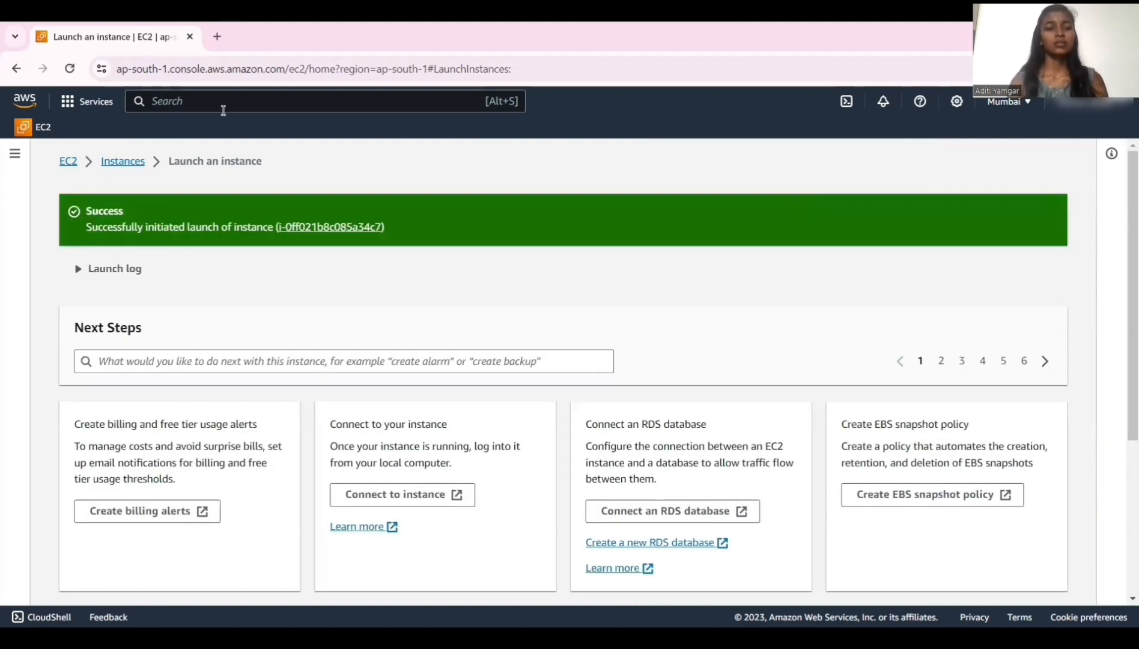
Go to the instances list, select the oe_0 instance, and open its Connect page.
left_click(127, 168)
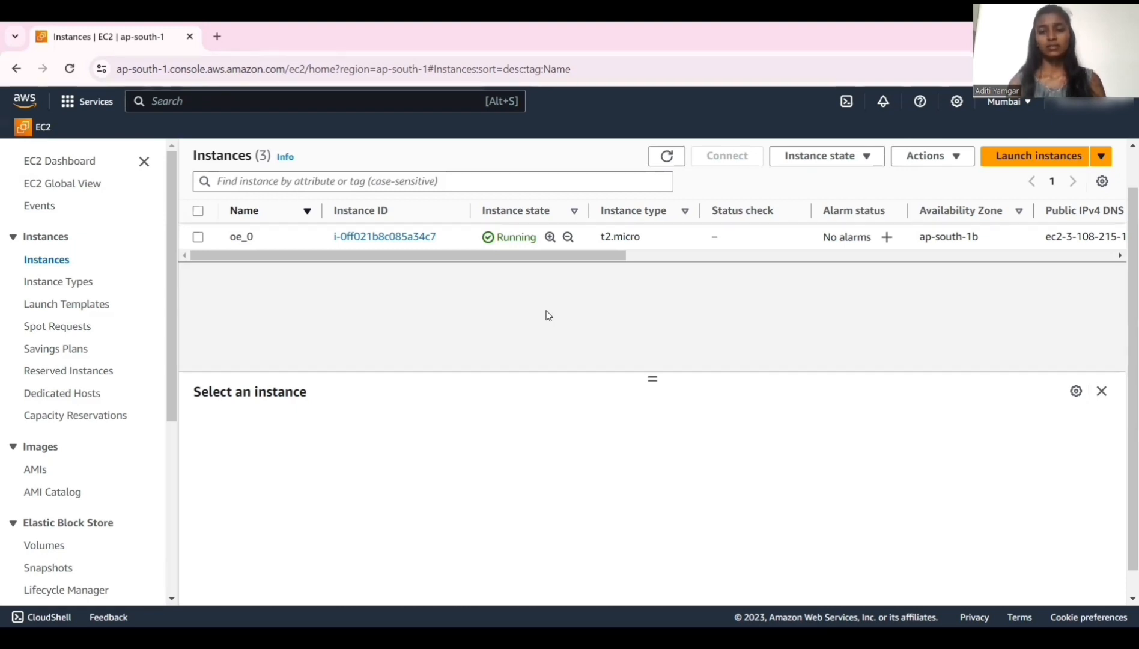
left_click(199, 236)
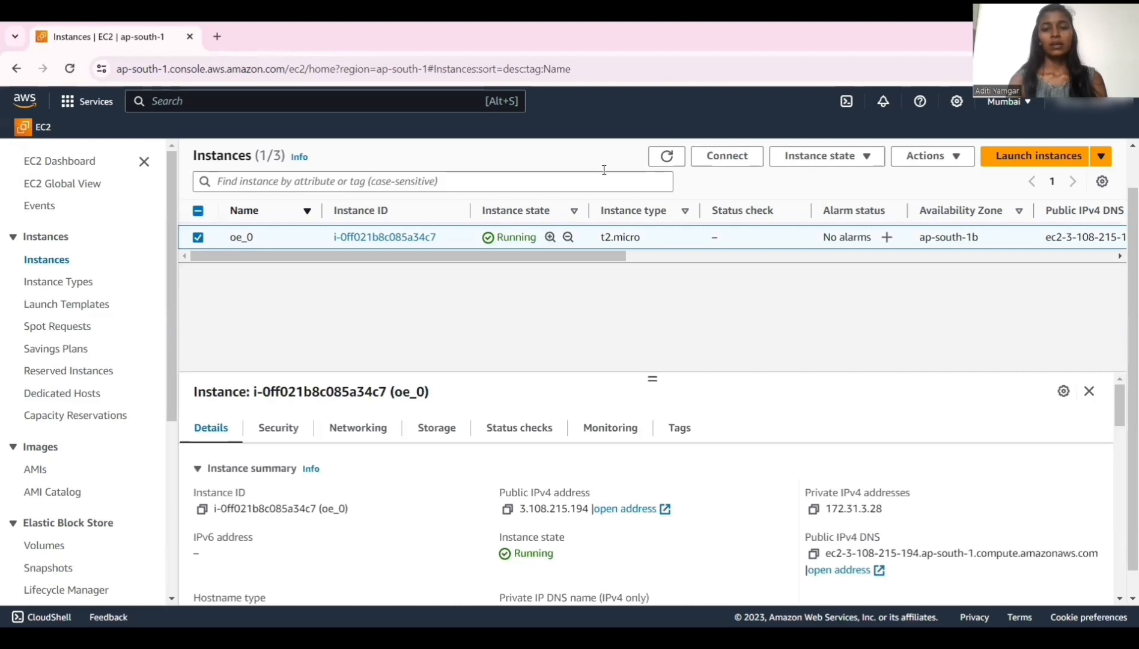
left_click(720, 157)
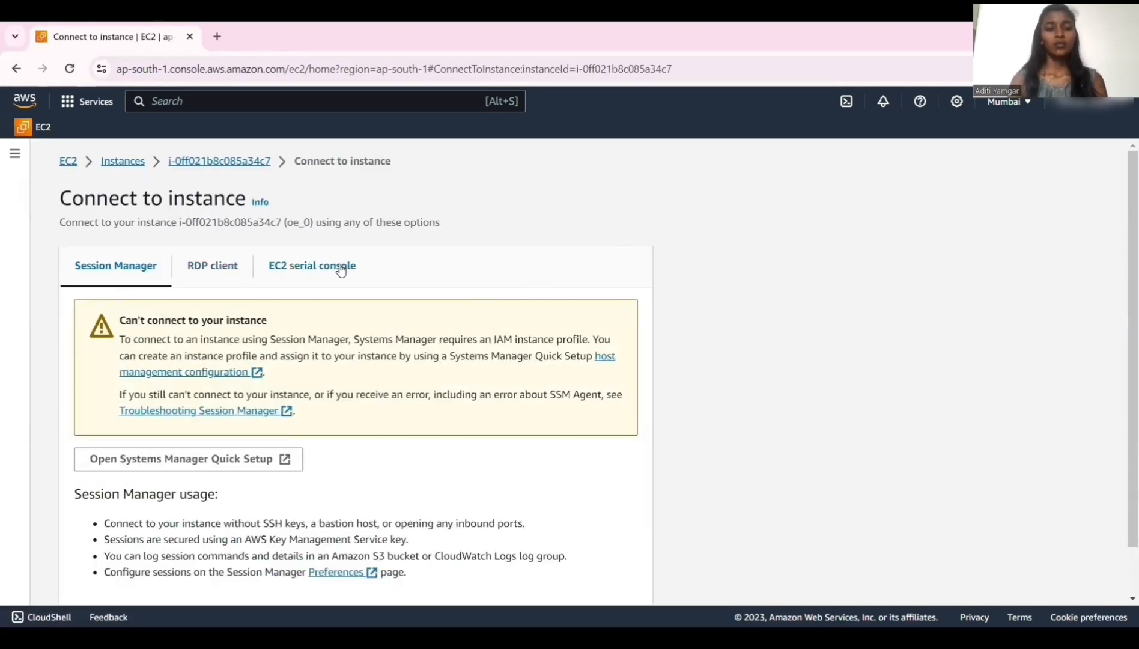
Download the remote desktop file for connecting with an RDP client.
left_click(218, 274)
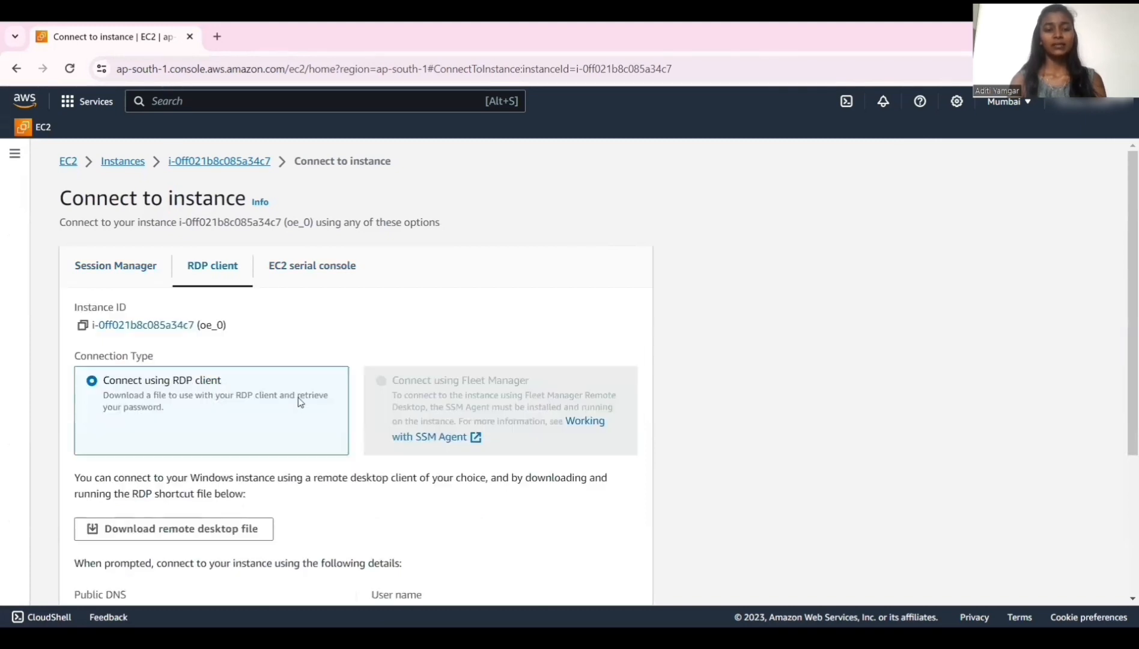
left_click(202, 533)
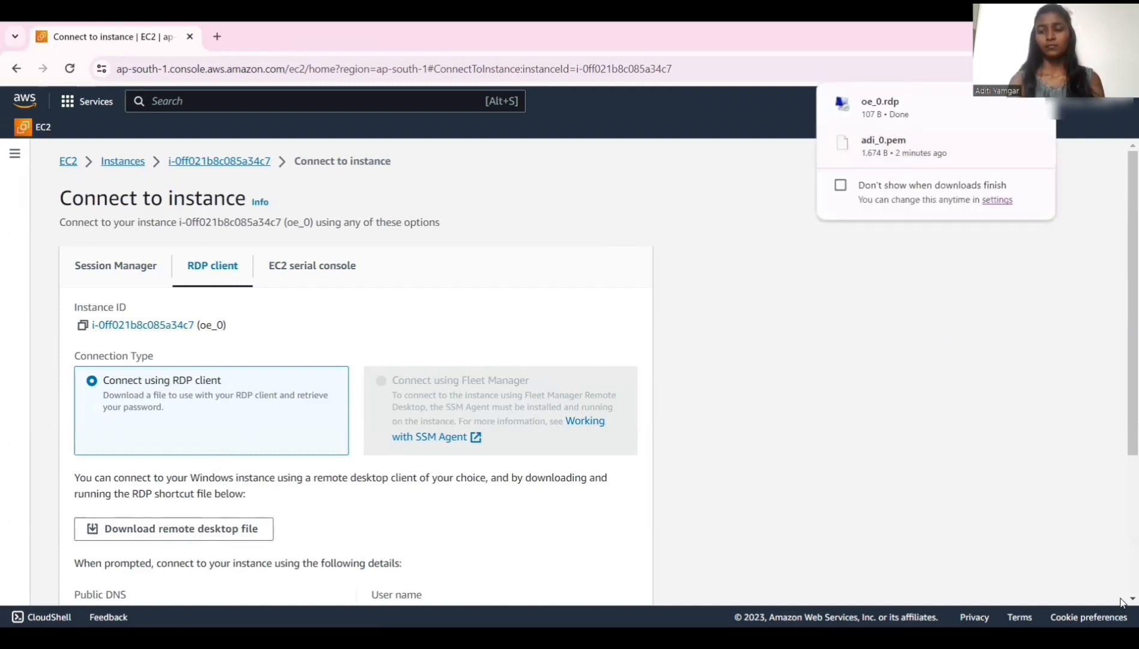
Retrieve the Windows password by uploading the adi_0.pem private key file and decrypting the administrator password.
scroll(1121, 601, "down", 4)
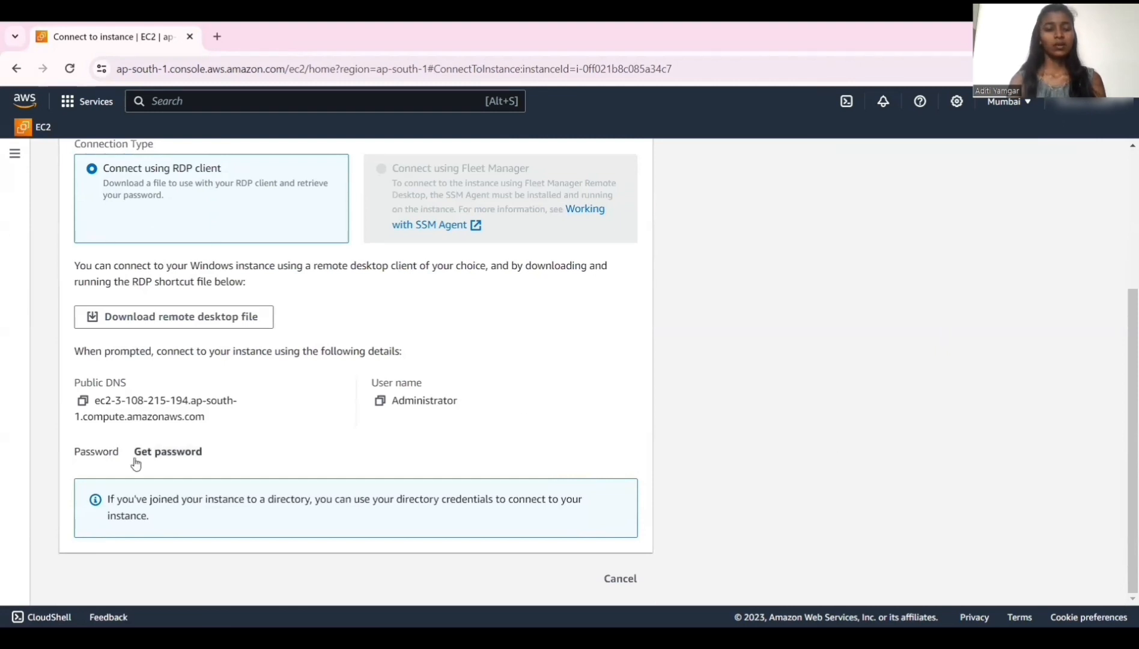
left_click(168, 455)
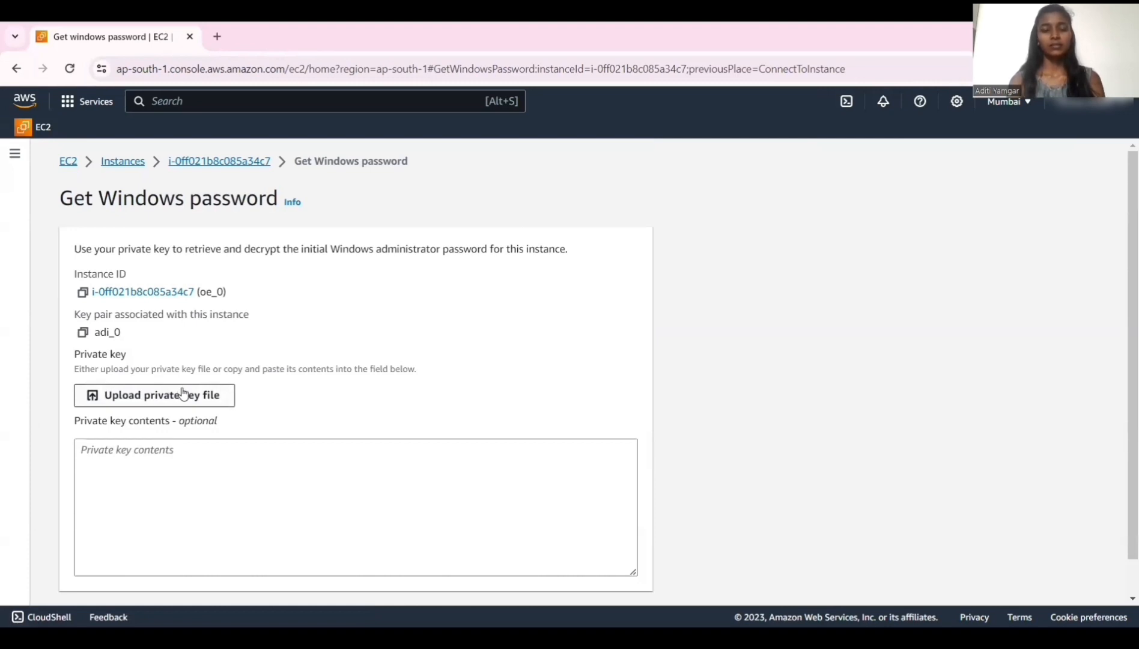
left_click(183, 393)
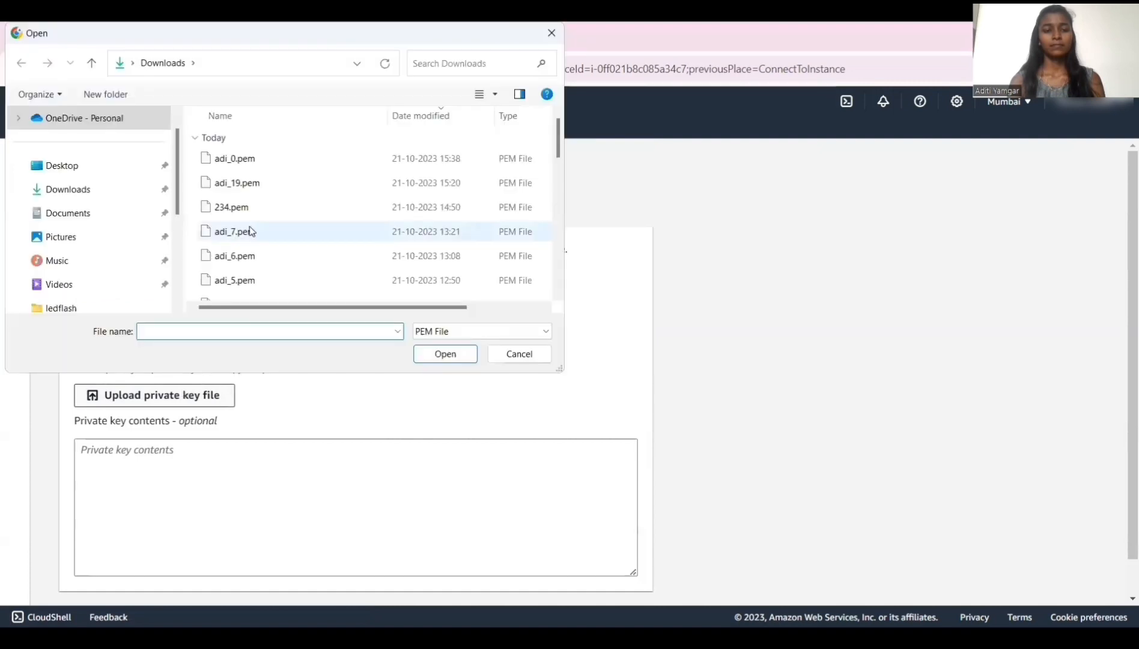
left_click(246, 157)
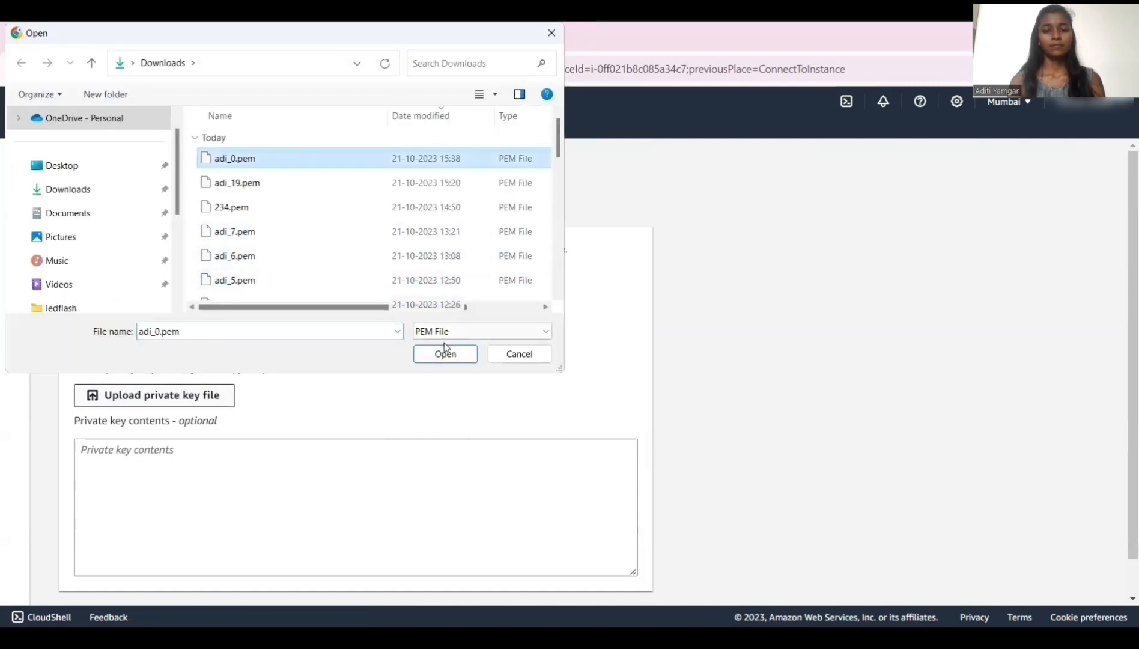
left_click(468, 359)
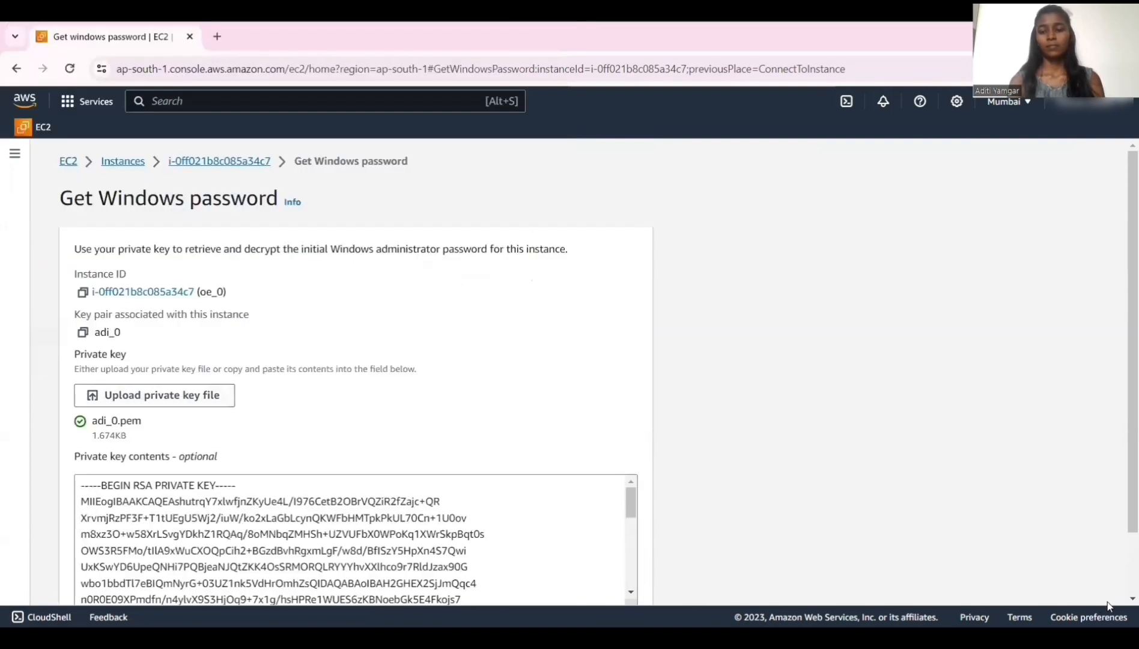
scroll(1120, 601, "down", 1)
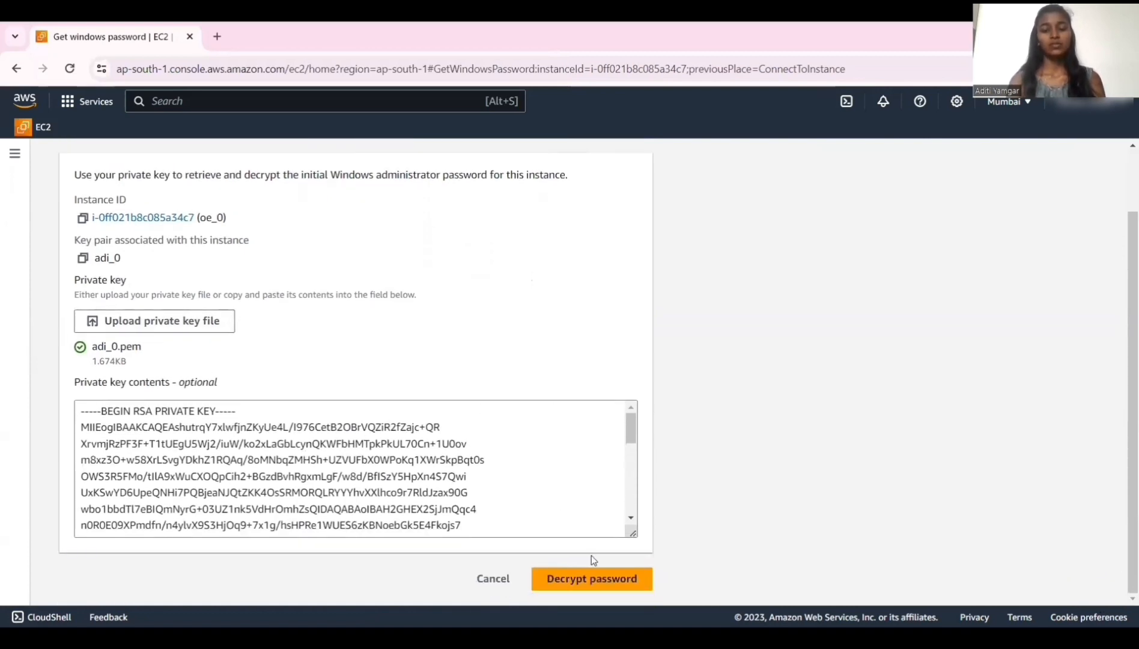
left_click(601, 580)
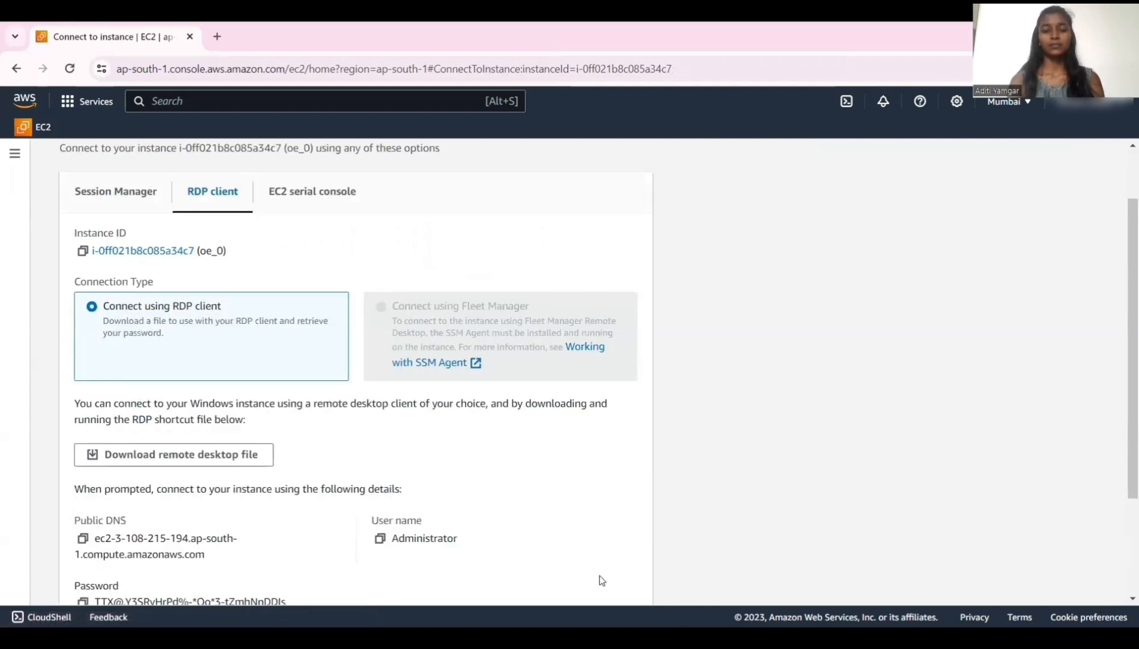
Copy the decrypted administrator password from the RDP client connection details.
left_click(1123, 600)
scroll(1121, 600, "down", 4)
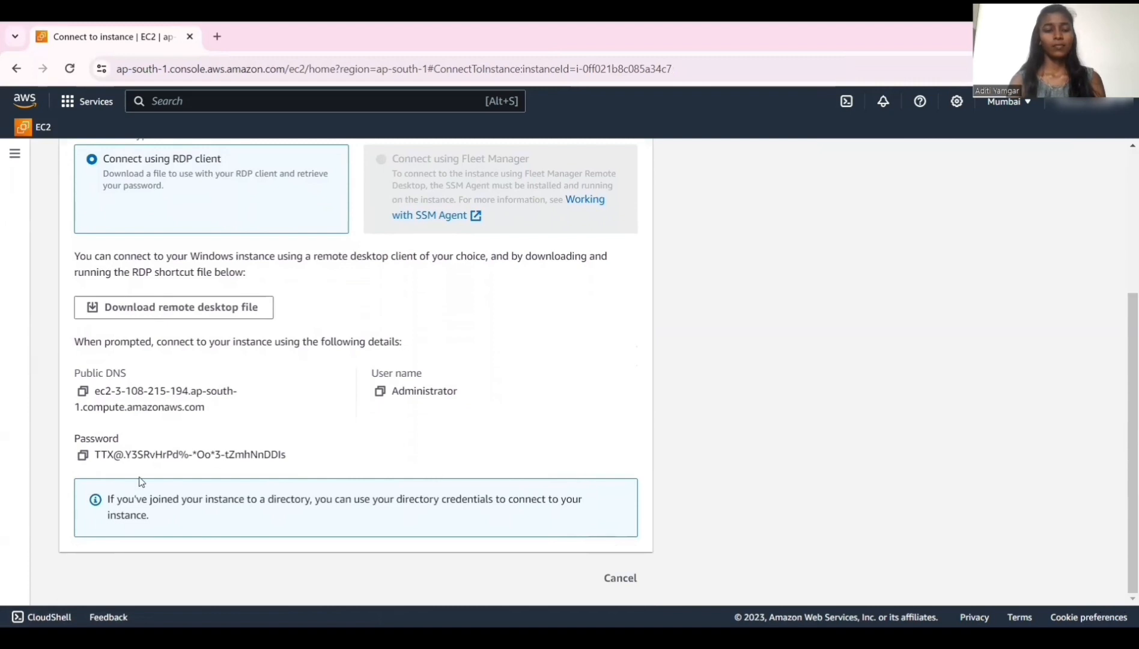
left_click(84, 455)
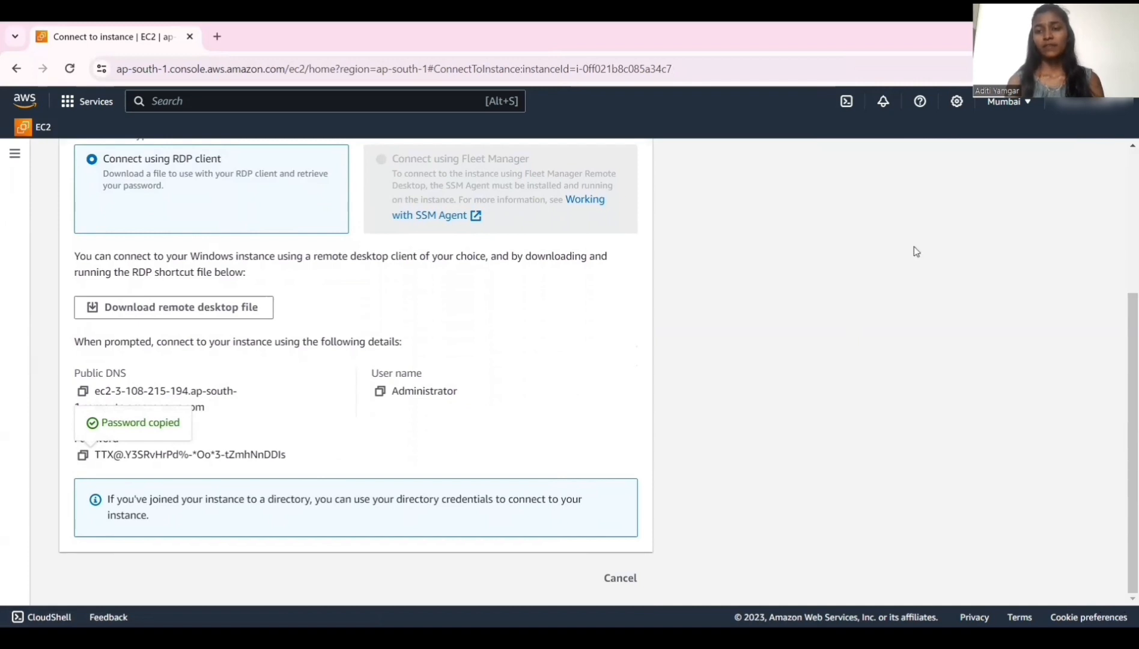
Open the downloaded oe_0.rdp file and choose to connect despite the unidentified publisher warning.
left_click(1044, 69)
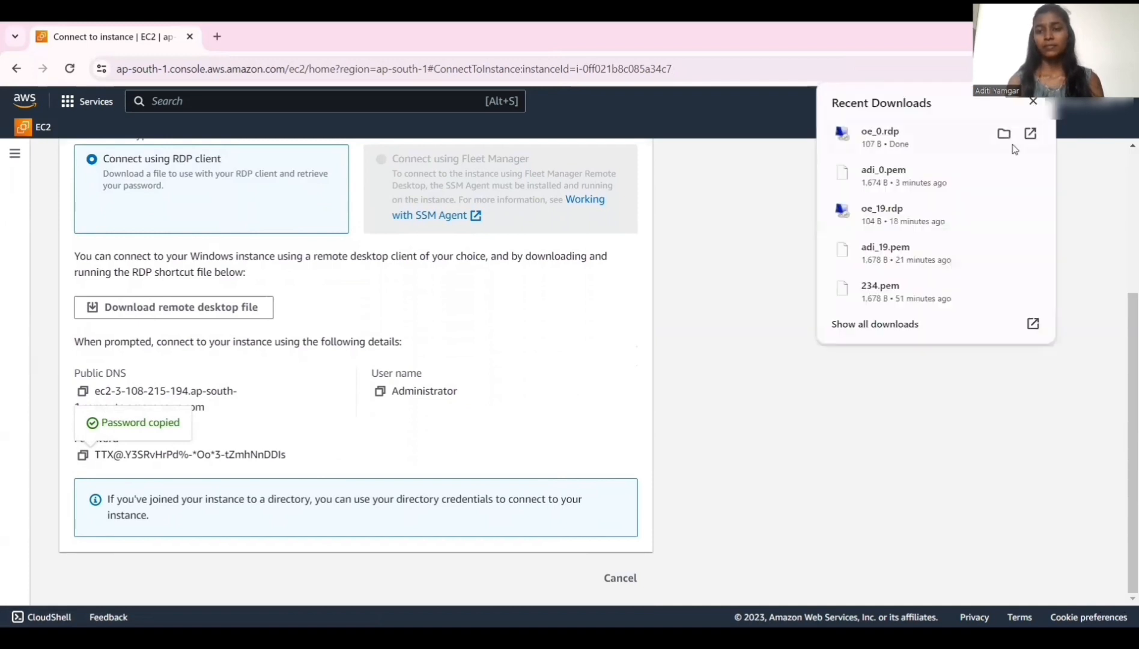
left_click(1033, 137)
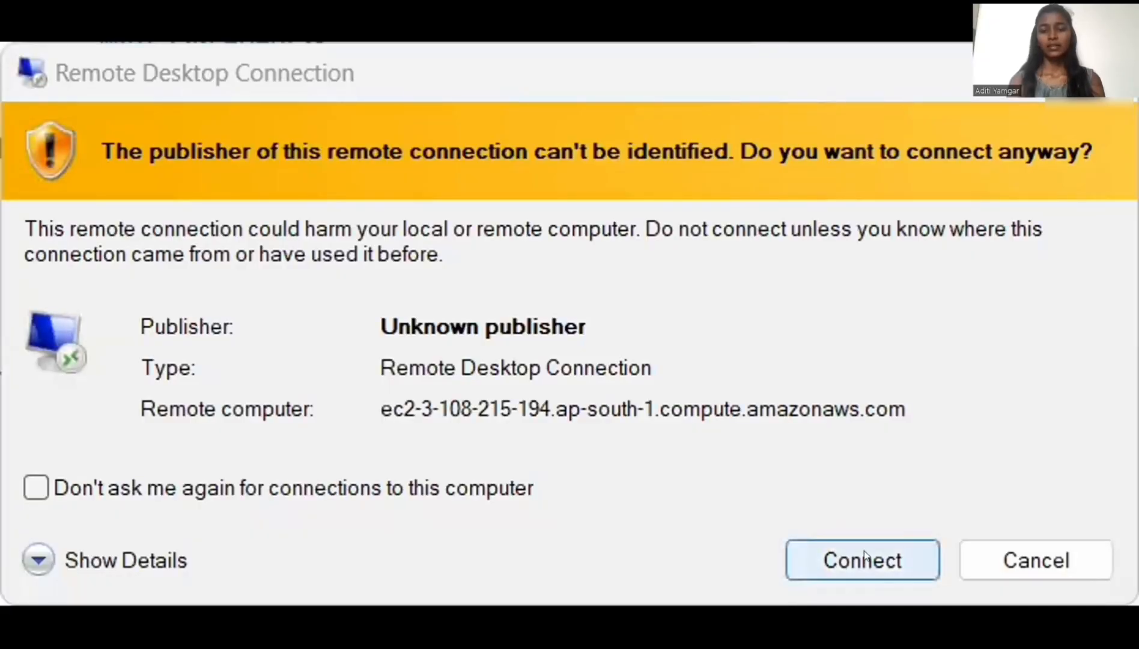
left_click(863, 559)
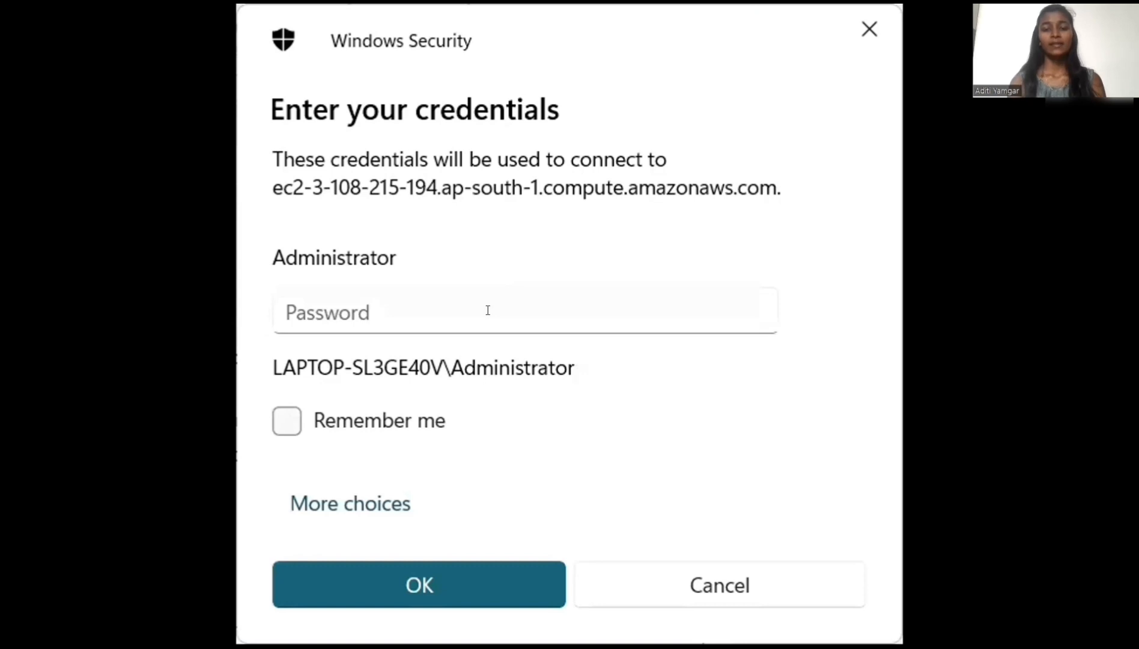
Paste the administrator password into the credentials field, confirm, and accept the certificate warning to connect.
left_click(487, 310)
key("ctrl+v")
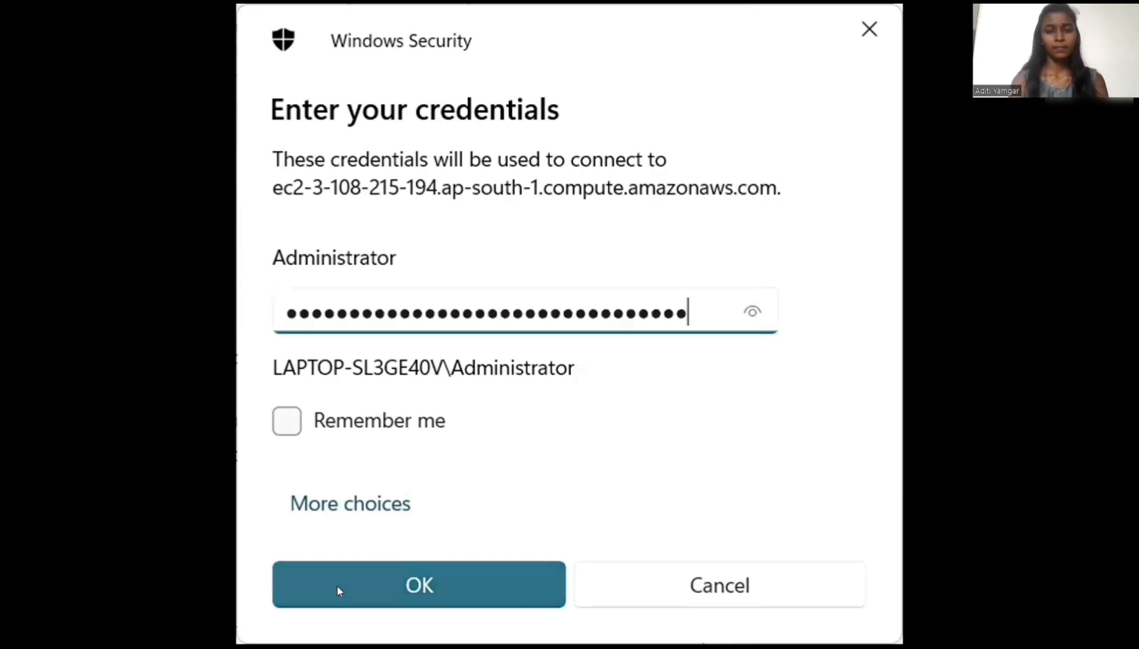
left_click(368, 582)
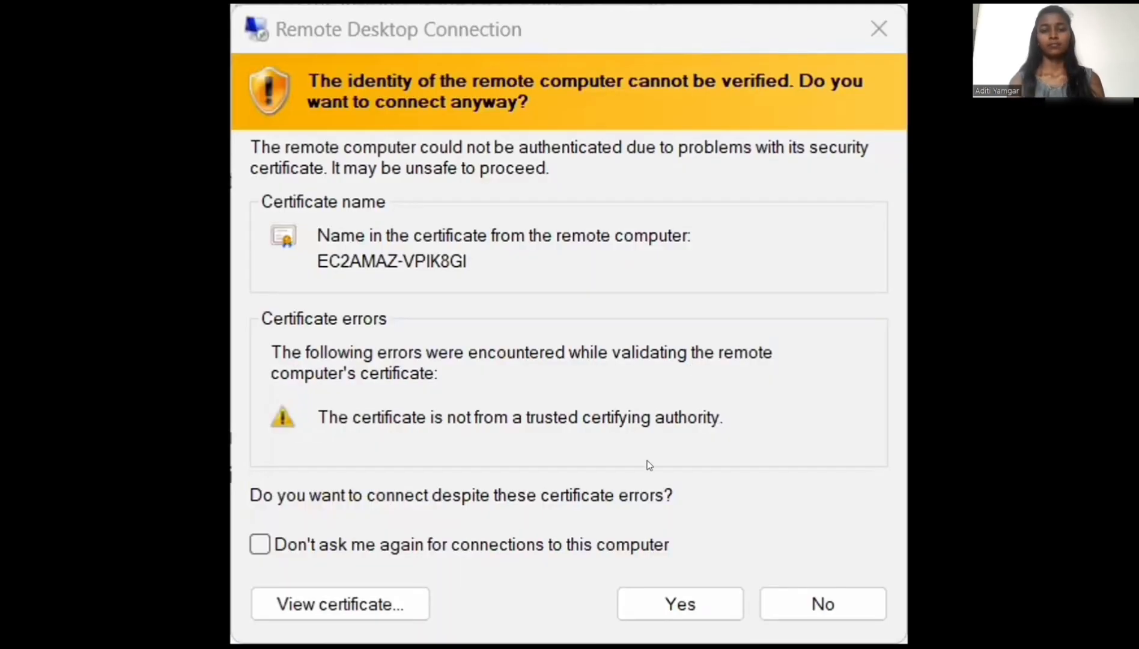
left_click(709, 608)
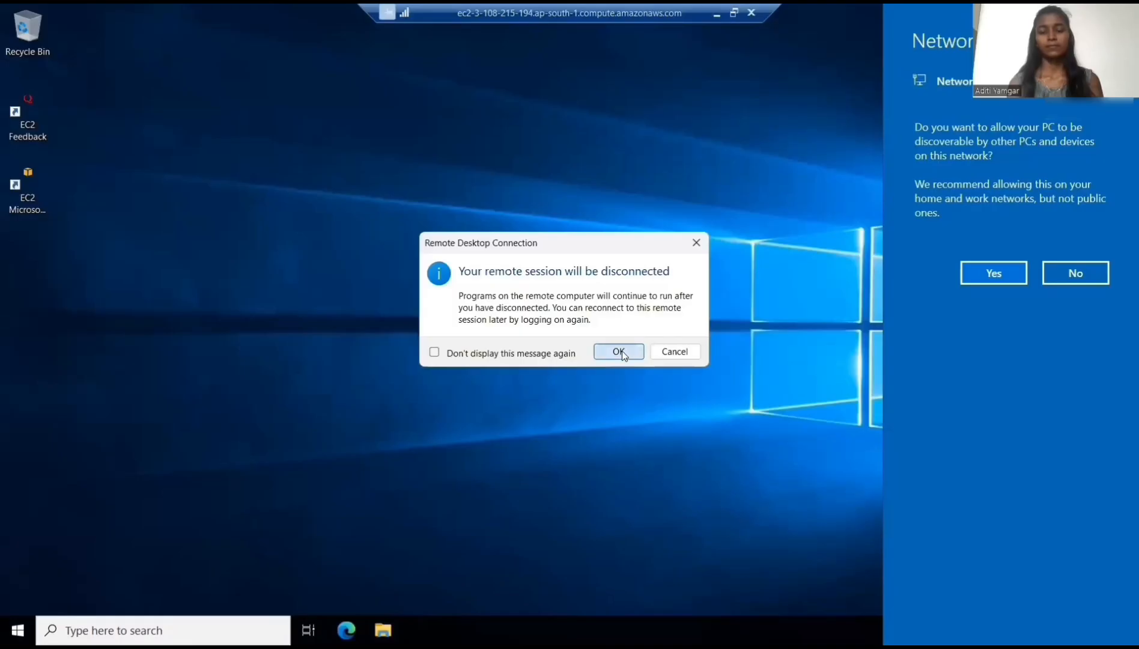
Return to the EC2 instances list, select the oe_0 instance, and stop it.
left_click(619, 351)
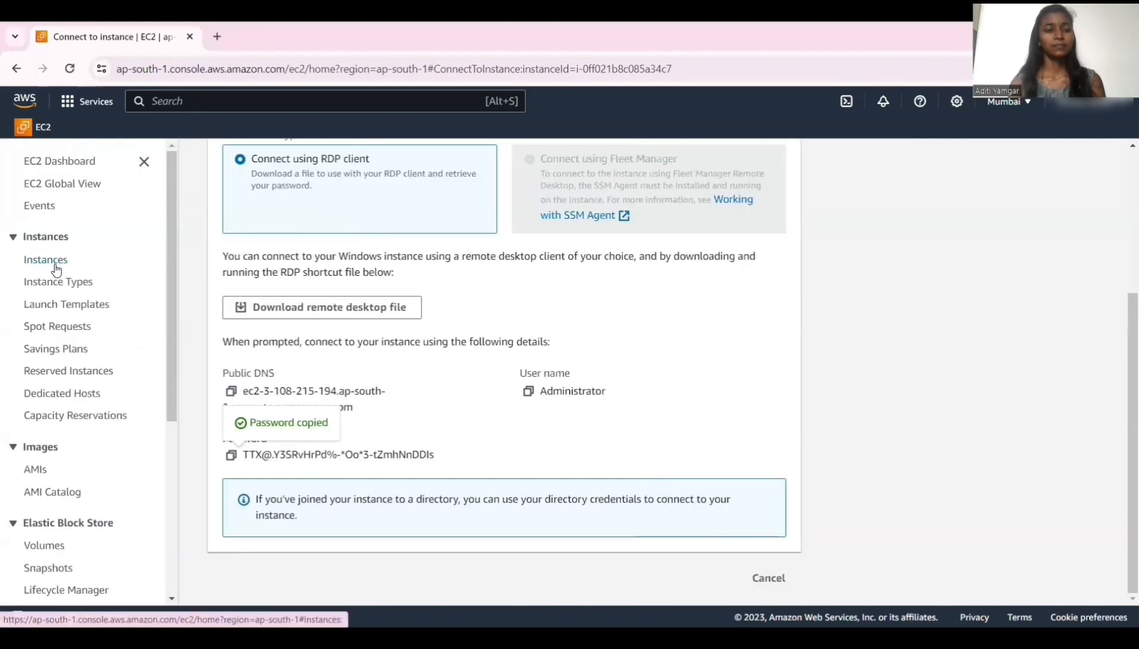
left_click(55, 268)
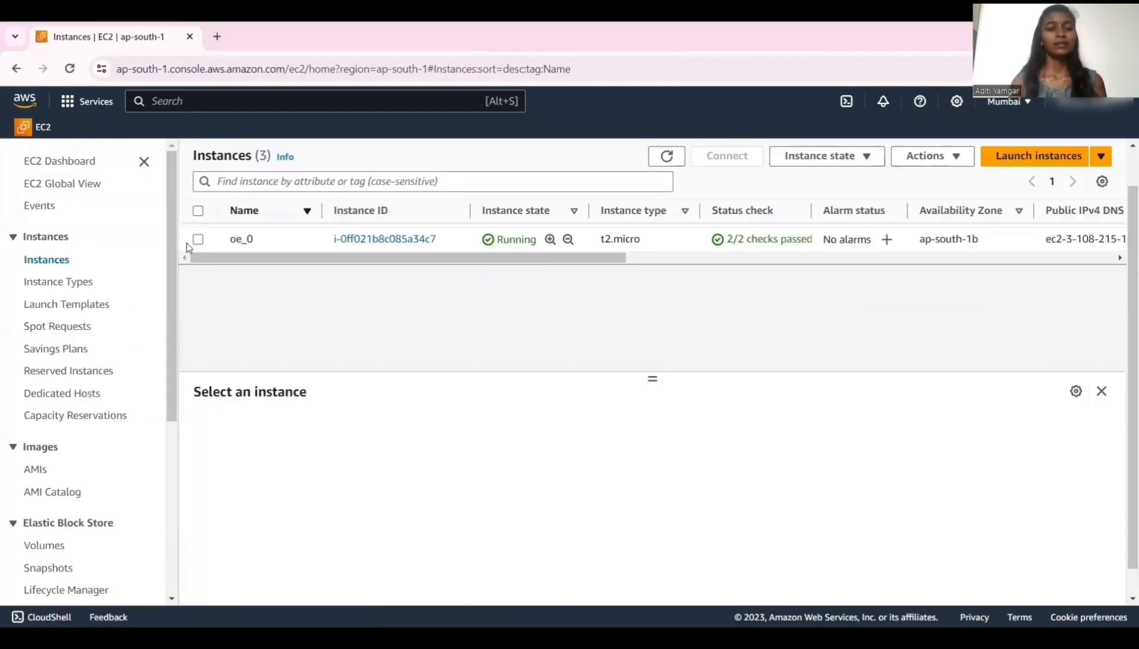
left_click(197, 240)
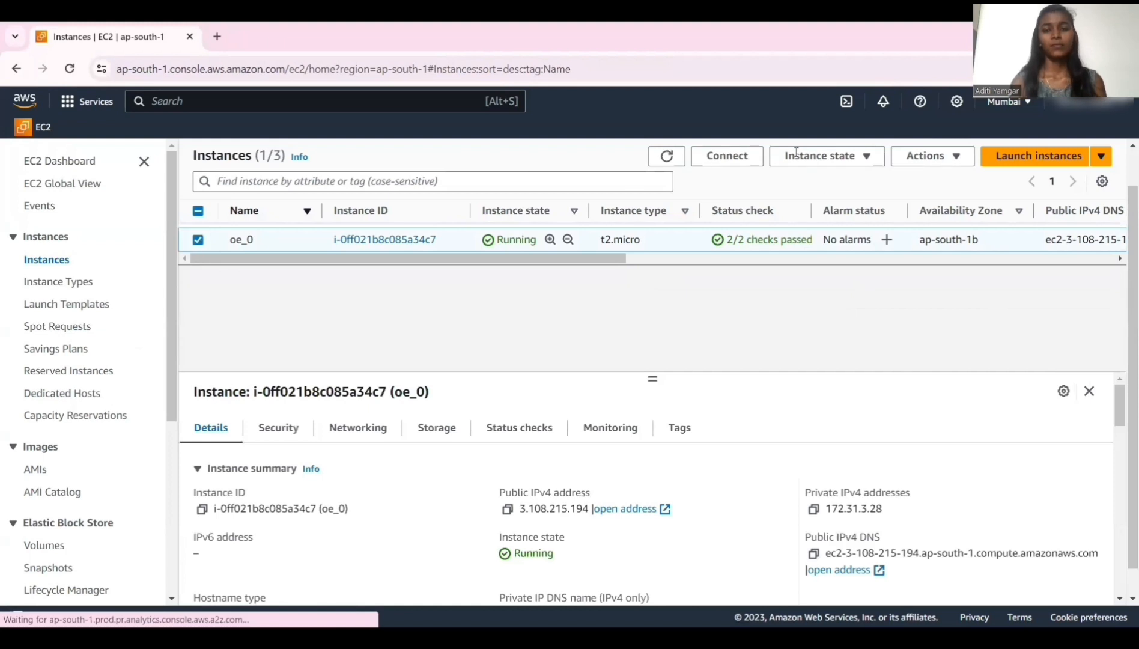
left_click(827, 165)
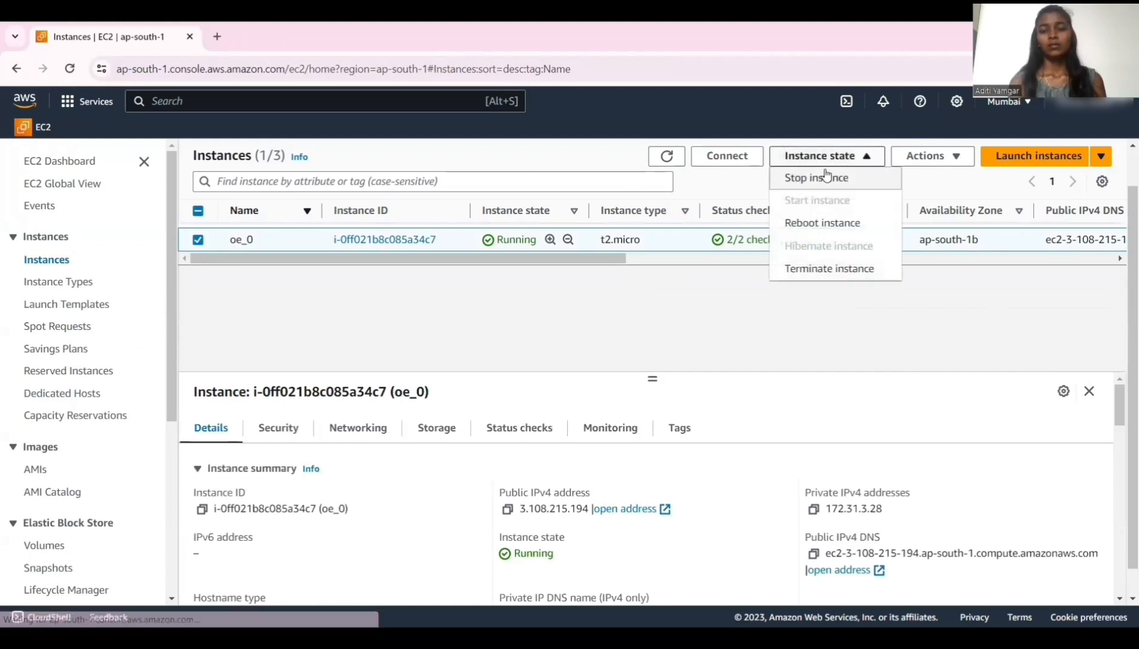
left_click(825, 179)
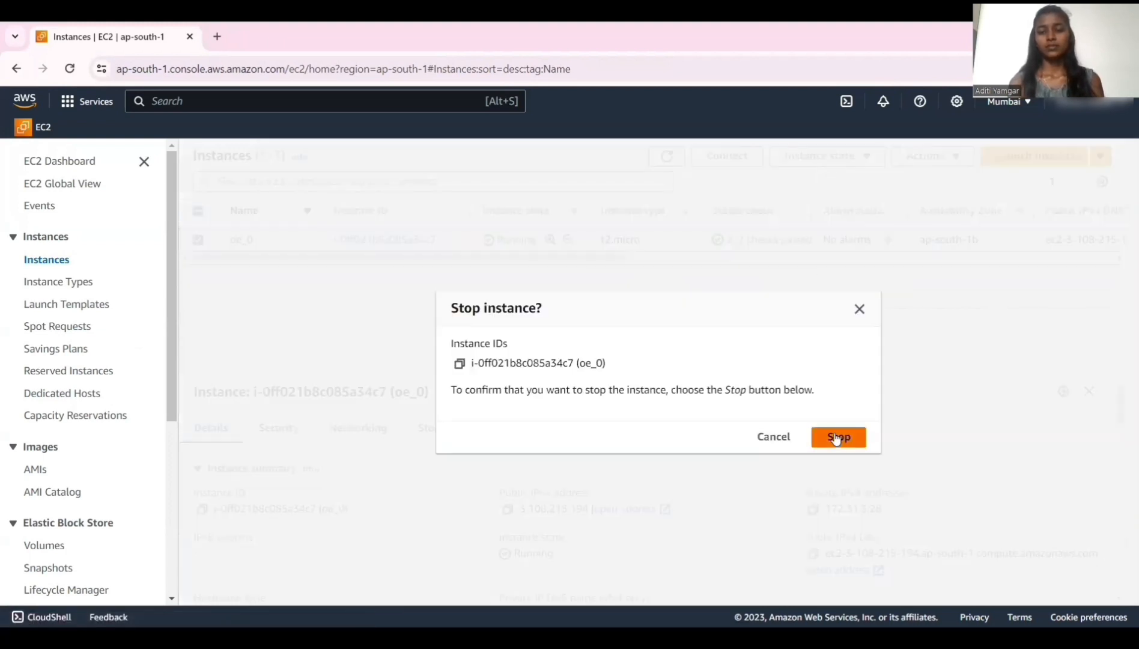
left_click(837, 436)
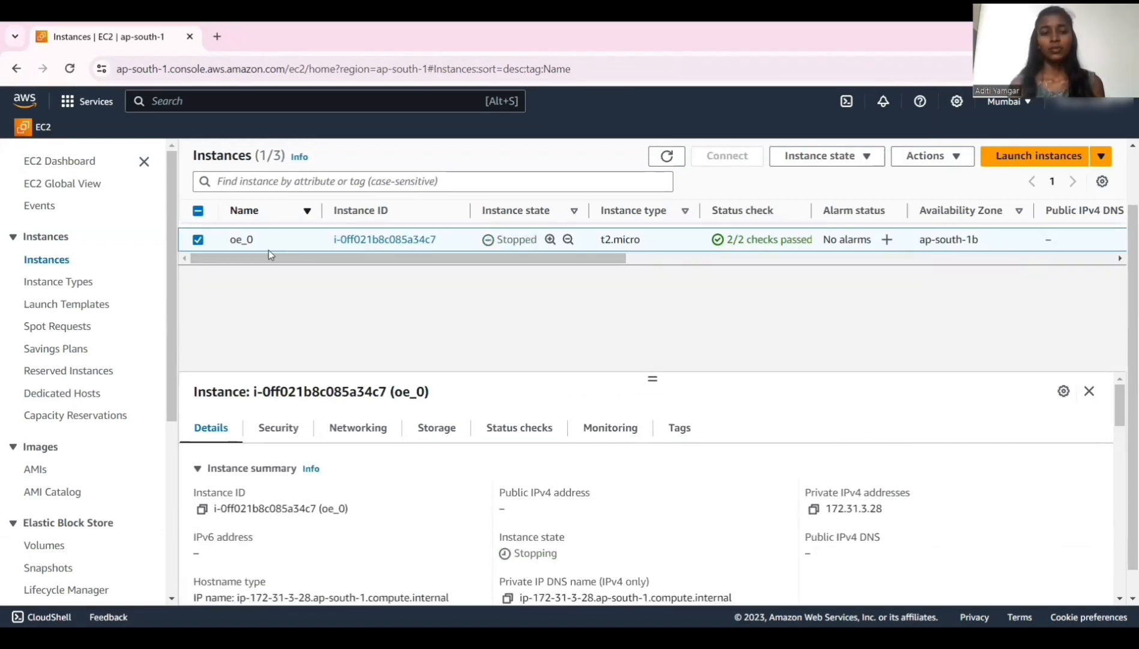
Terminate the oe_0 instance, confirming the termination.
left_click(864, 155)
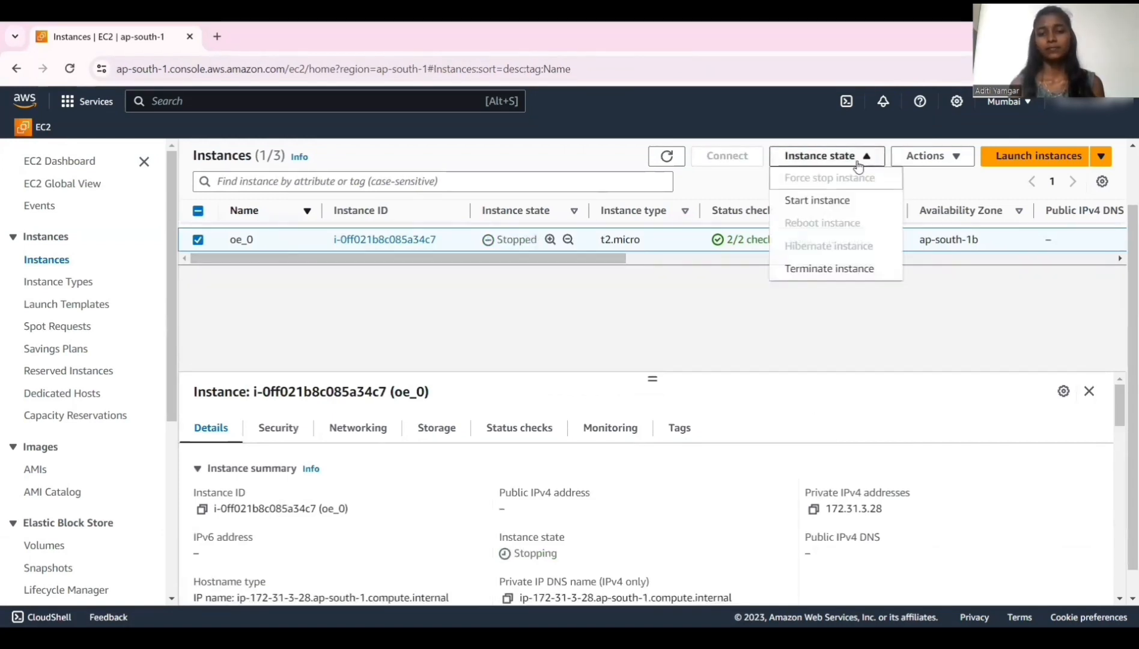
left_click(829, 270)
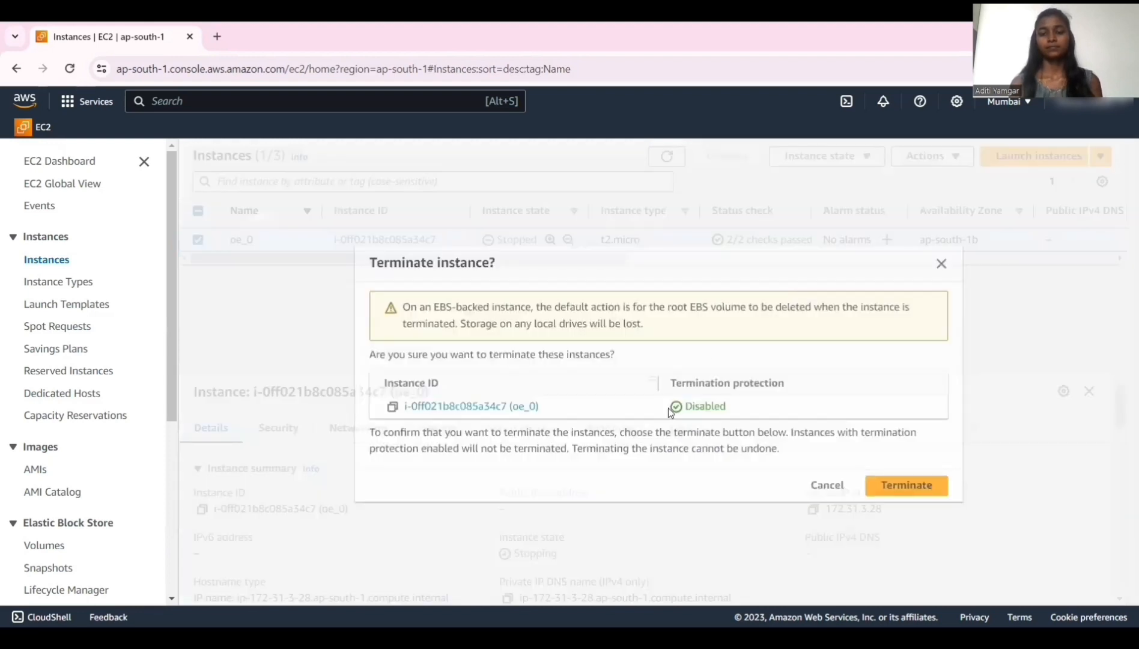
left_click(880, 480)
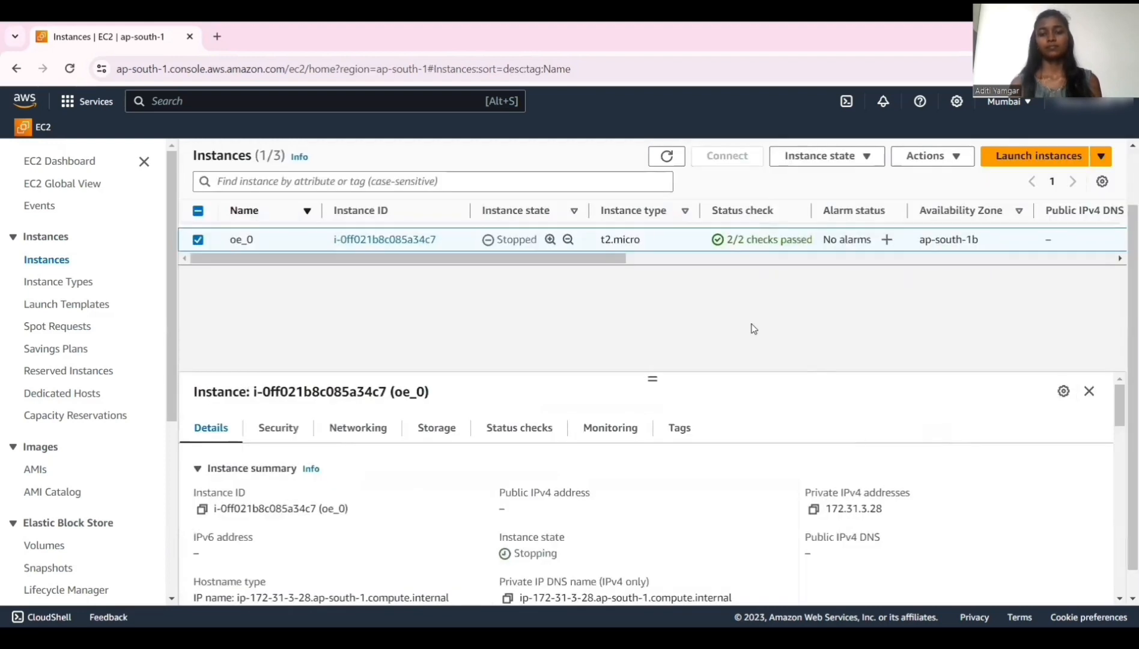